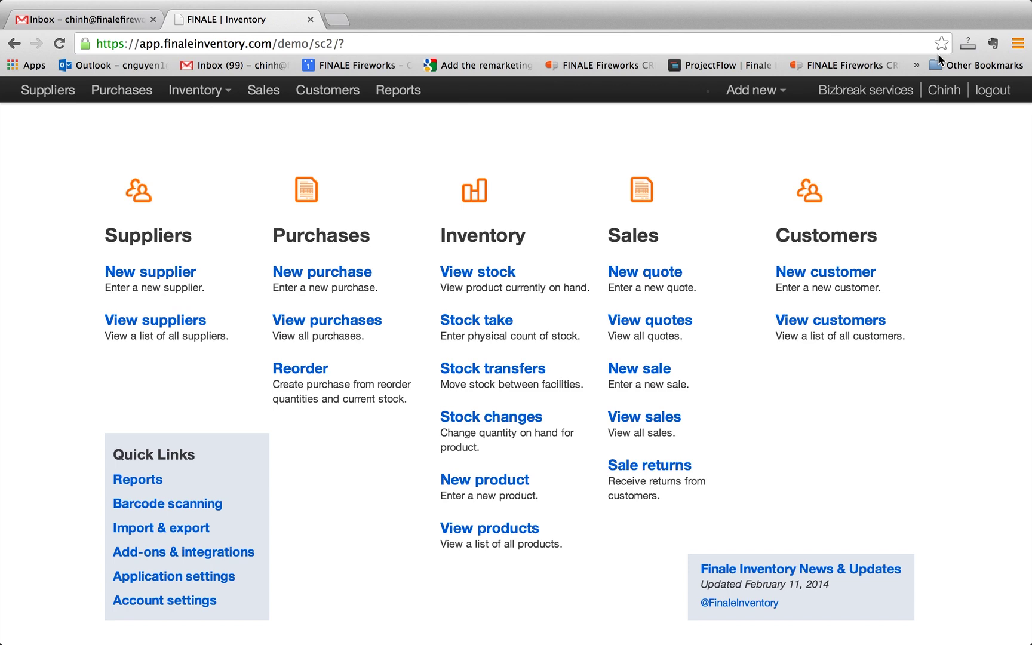
Step: Copy Excel columns A–C (Product ID, Description, Price) holding the four BBB products
key("super+Tab")
key("super+Tab")
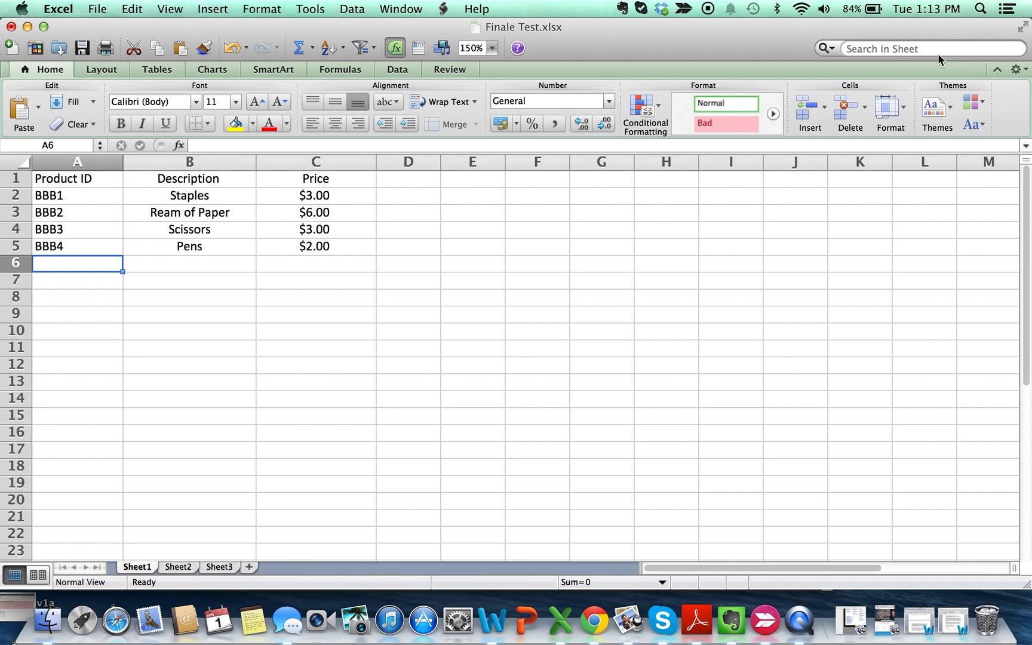
key("Up")
key("Up")
key("Up")
key("Up")
key("Up")
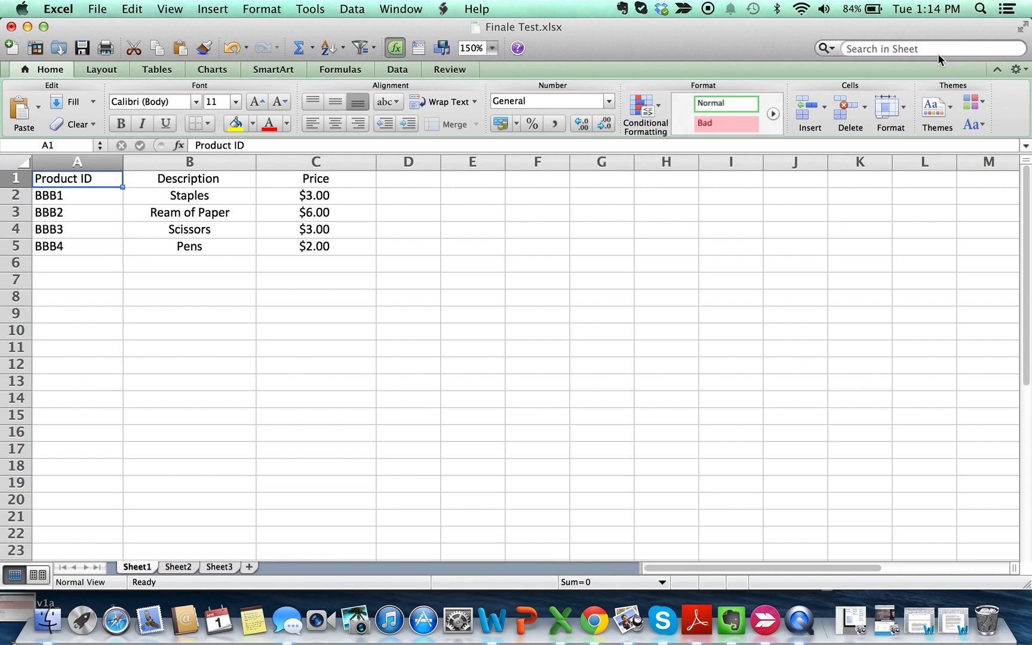
key("Right")
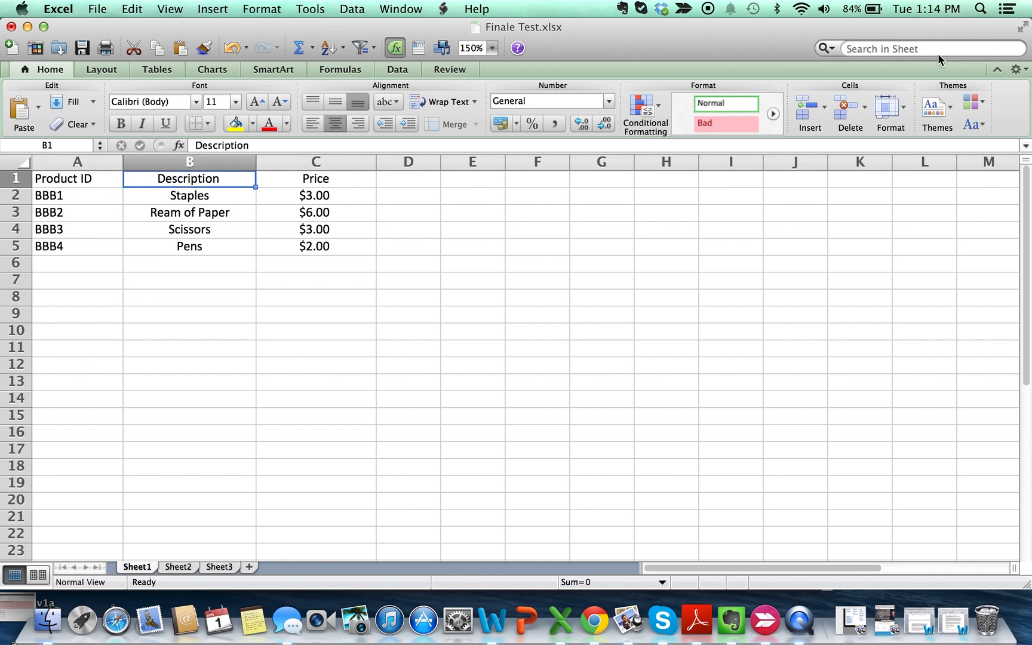
key("Right")
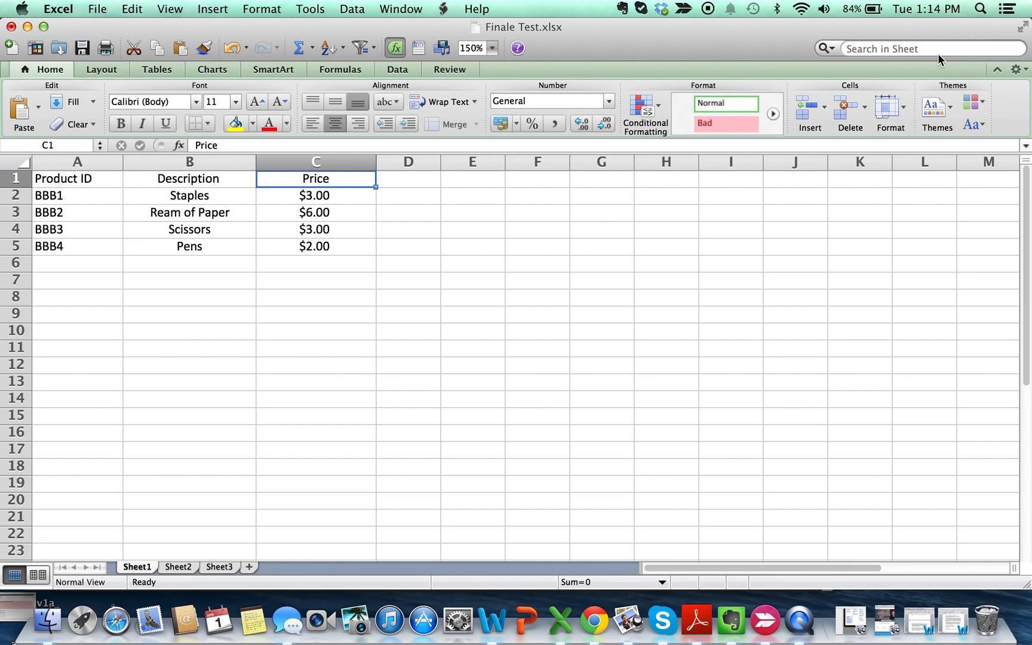
key("Left")
key("Left")
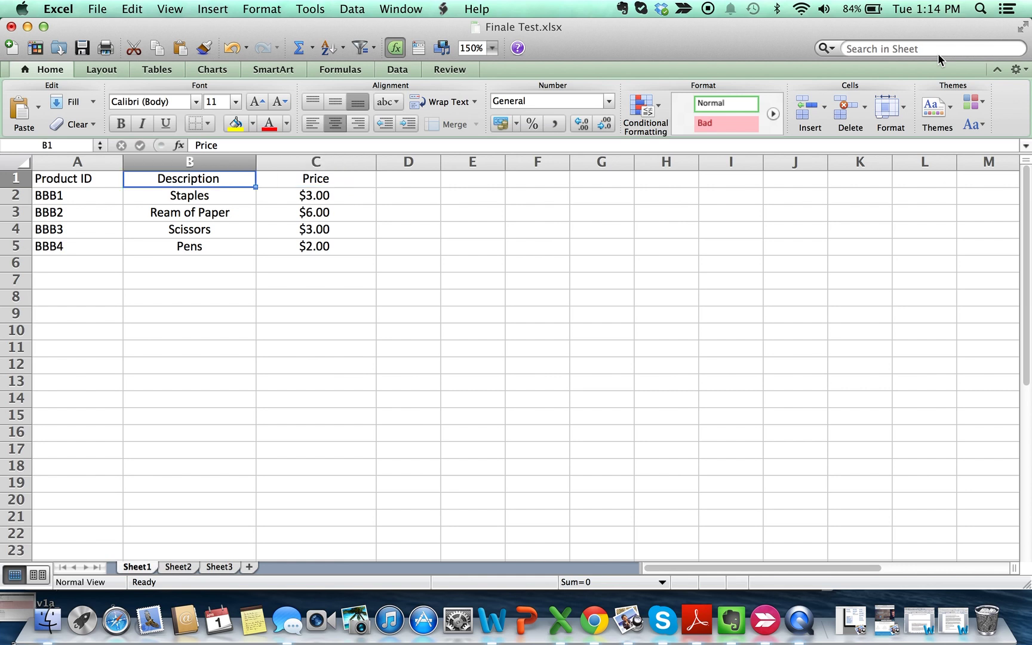
key("shift+Down")
key("shift+Down")
key("shift+Down")
key("shift+Down")
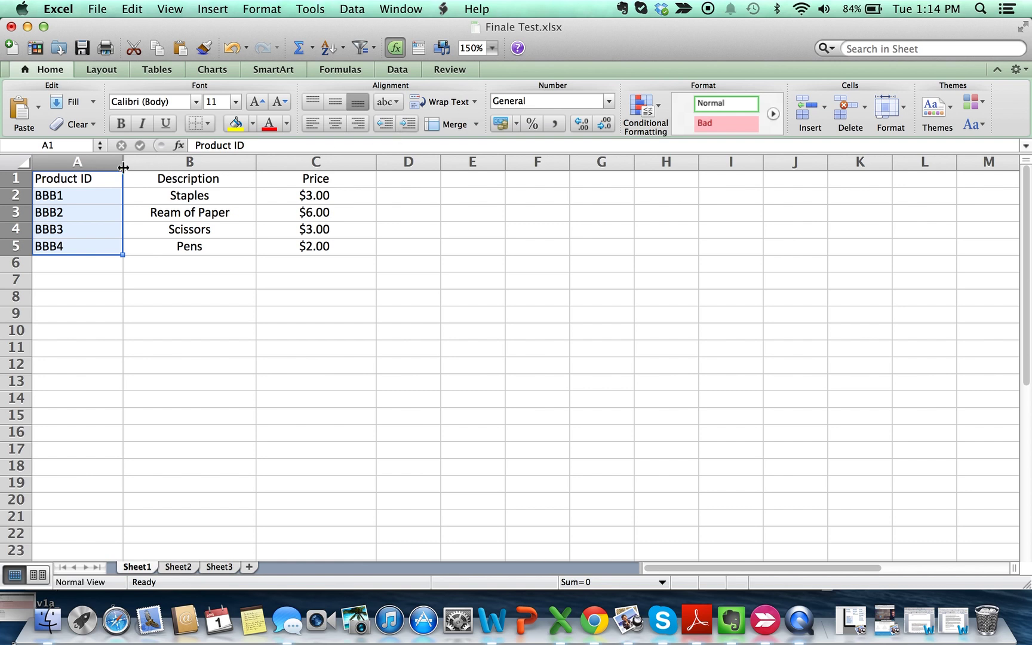
left_click_drag(99, 156, 275, 158)
key("super+c")
key("super+Tab")
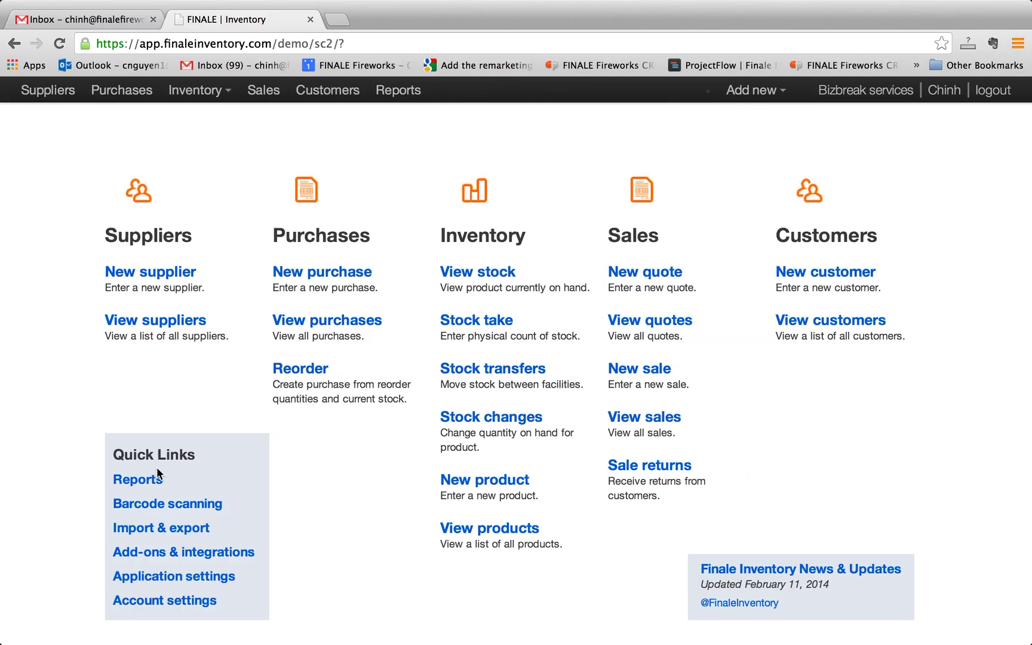
Step: Paste the copied BBB product table into the batch product import
left_click(156, 527)
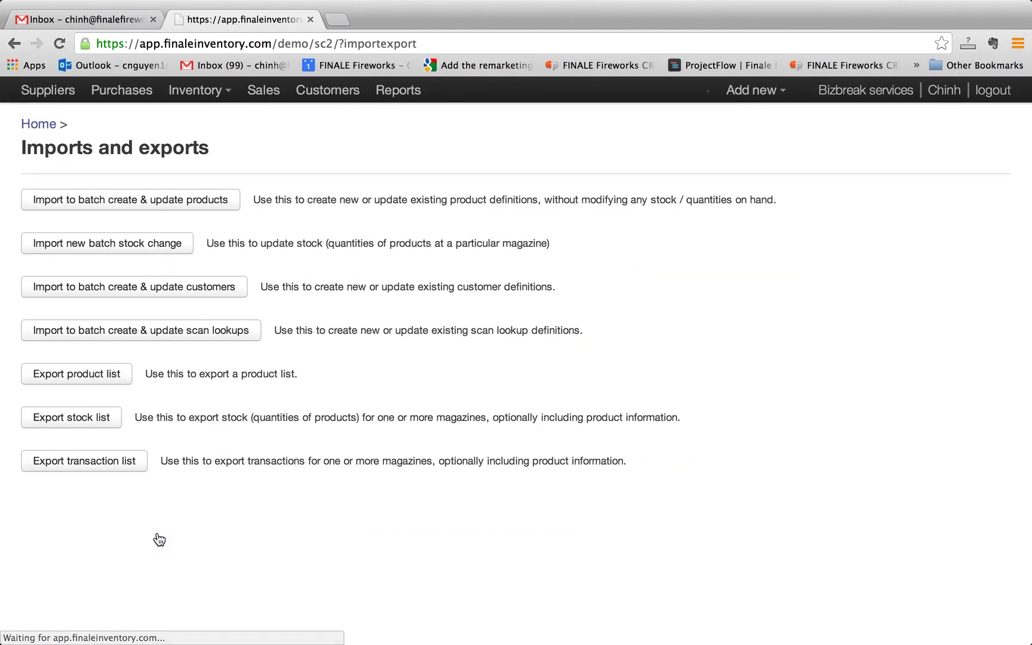
left_click(90, 209)
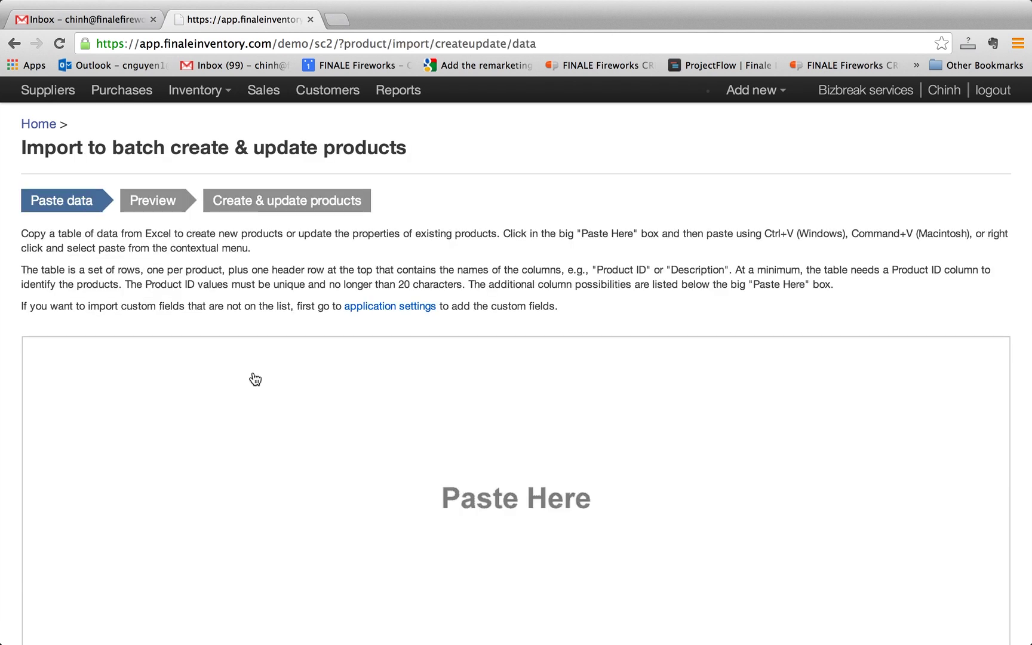
left_click(387, 451)
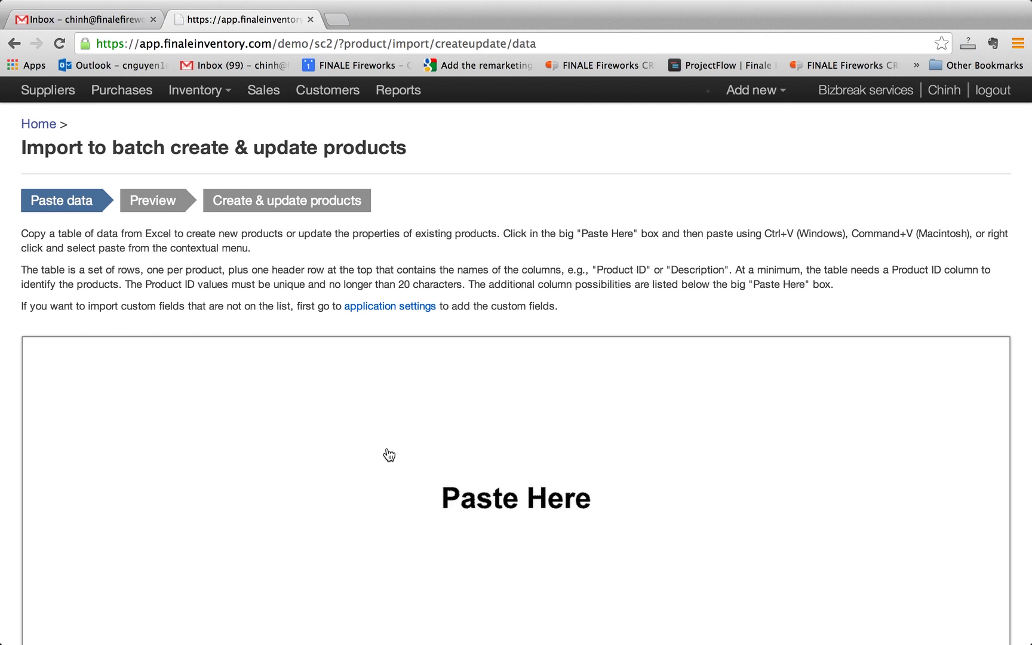
key("super+v")
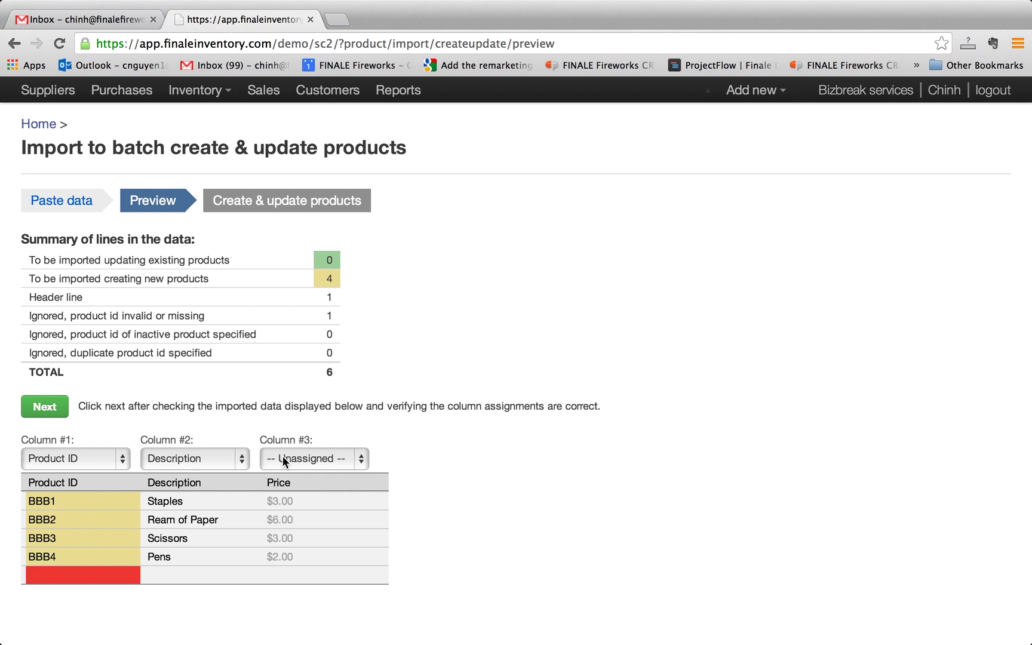
Step: Map column 3 to Item price and commit the import of the four new products
left_click(362, 454)
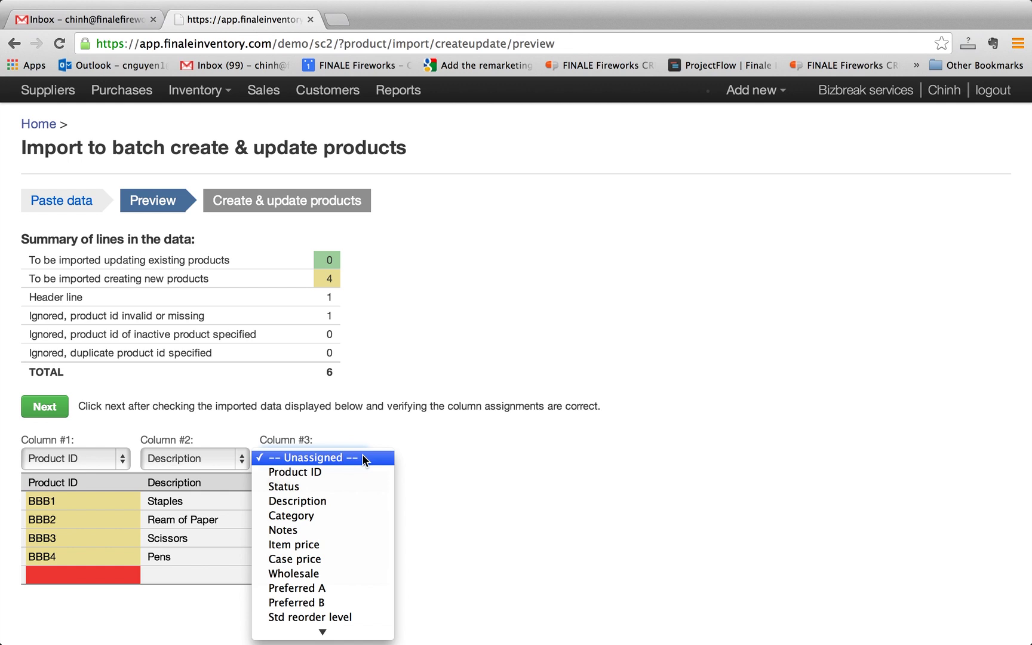
left_click(346, 543)
left_click(54, 416)
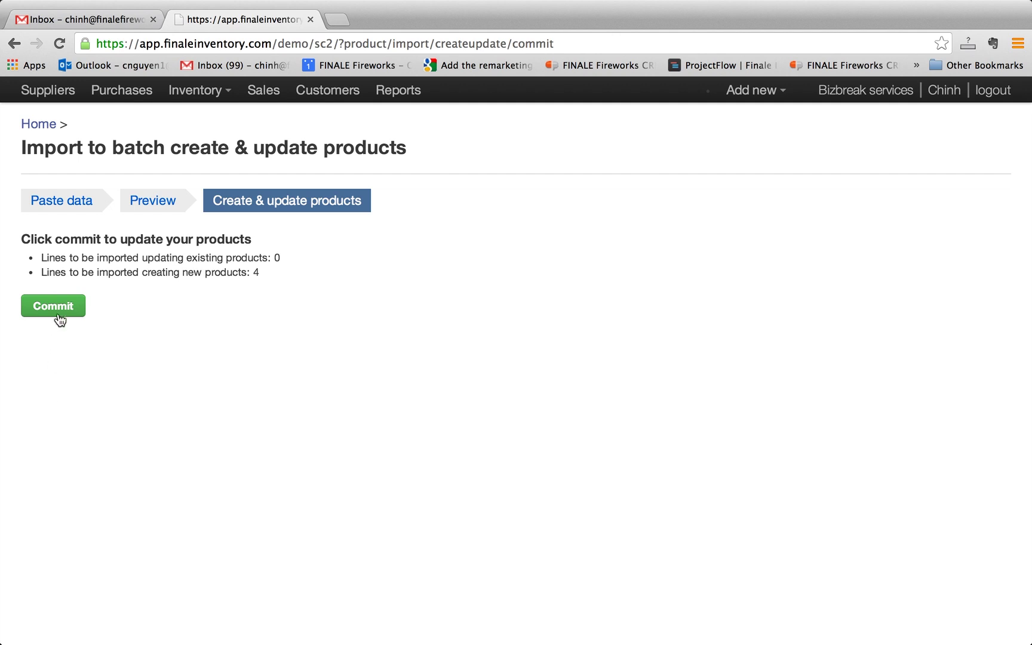
left_click(53, 306)
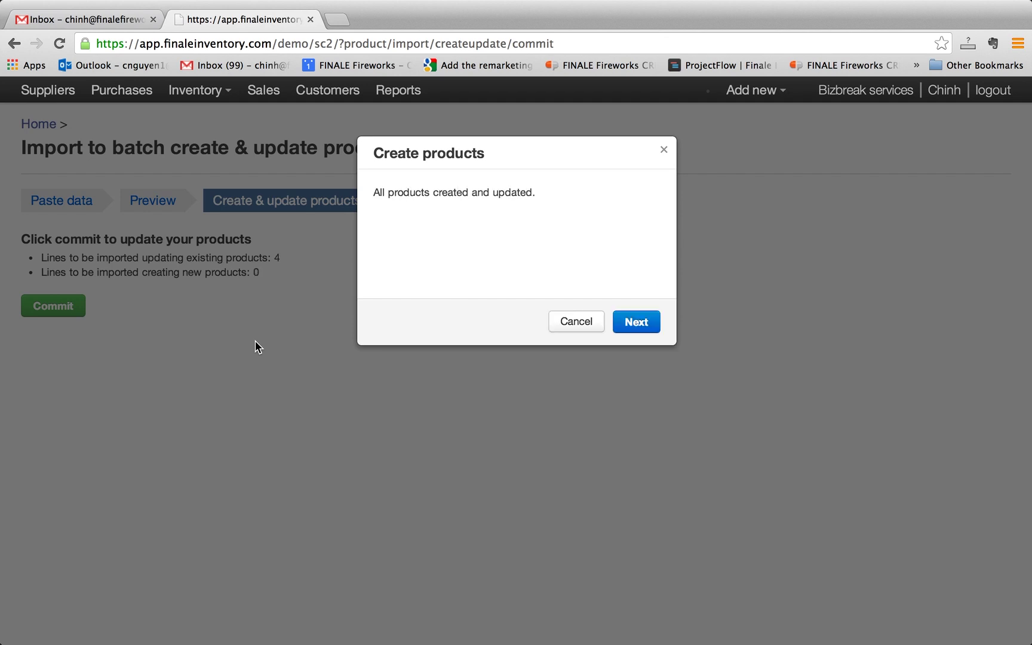
left_click(626, 325)
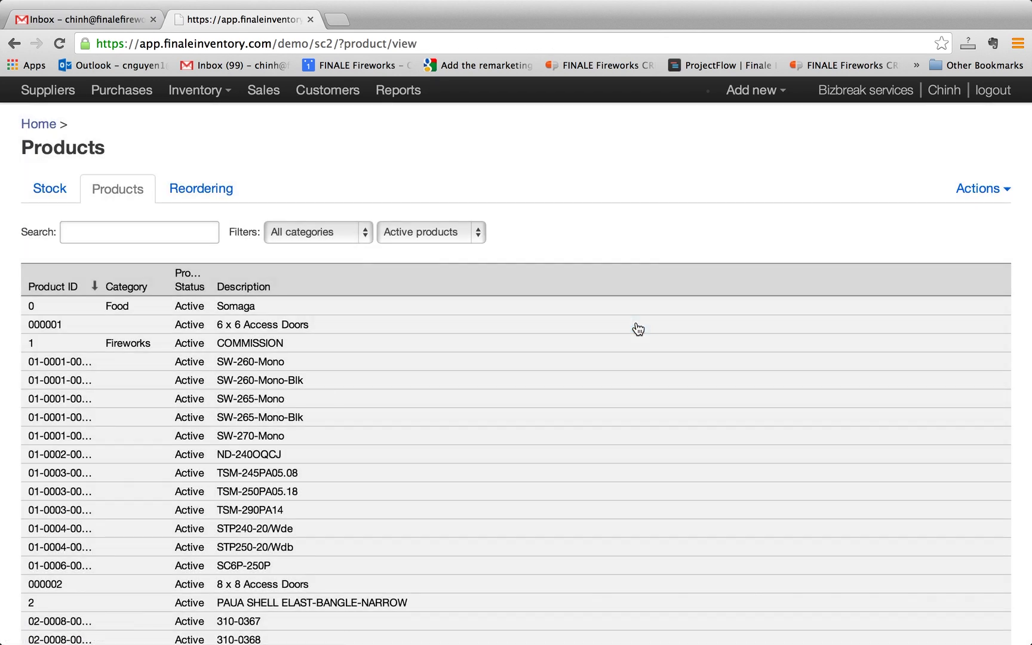
Step: Open the stock list and search 'bbb' to show BBB1–BBB4 at zero quantity
left_click(39, 125)
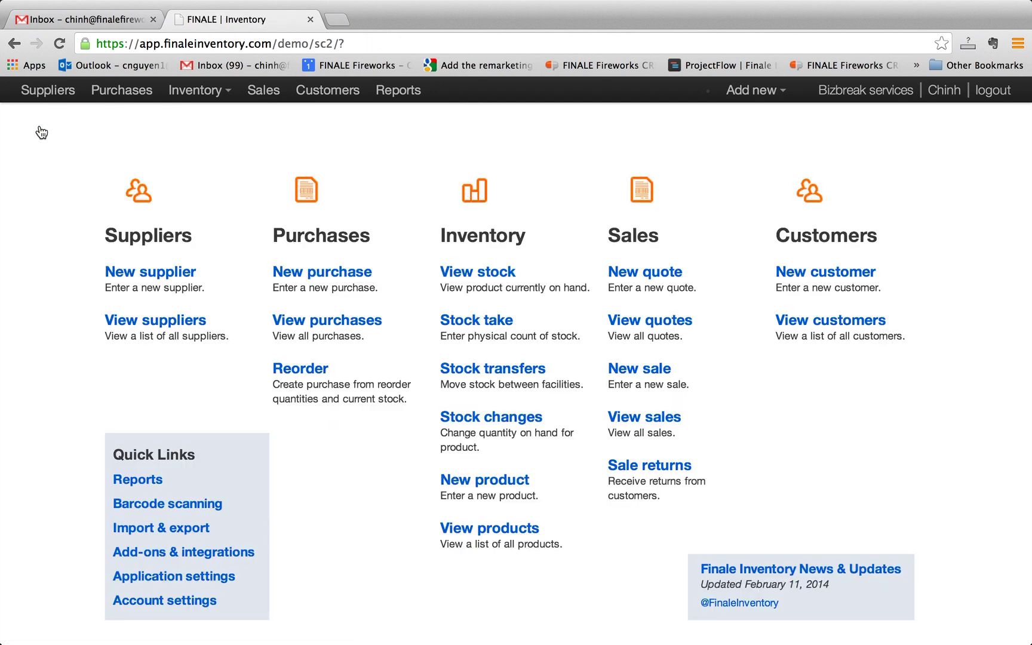
left_click(459, 272)
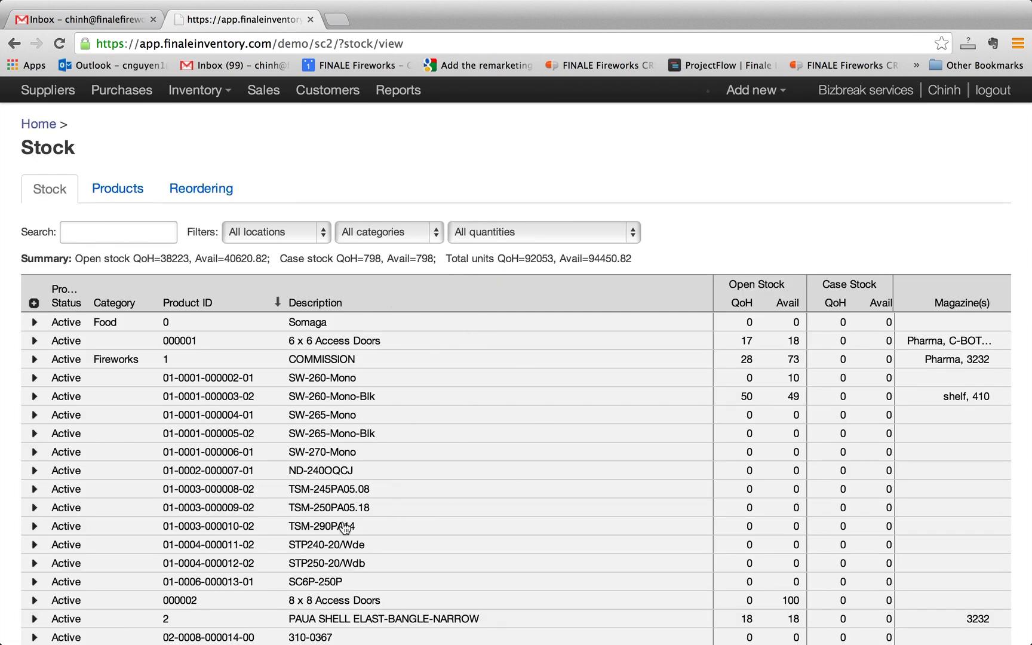
left_click(103, 232)
type("b")
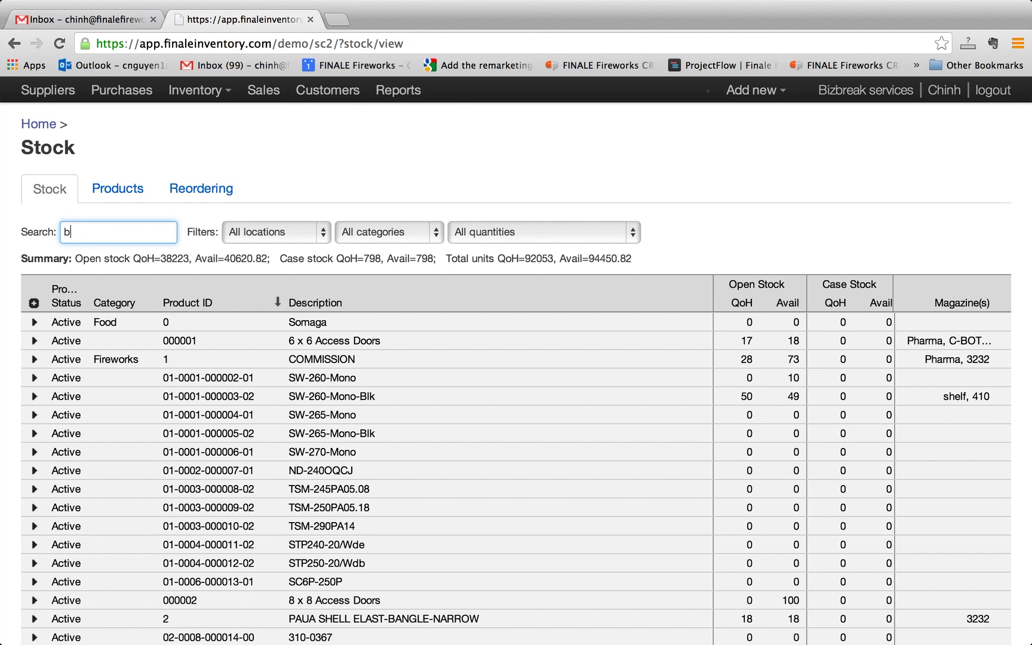
type("bbb")
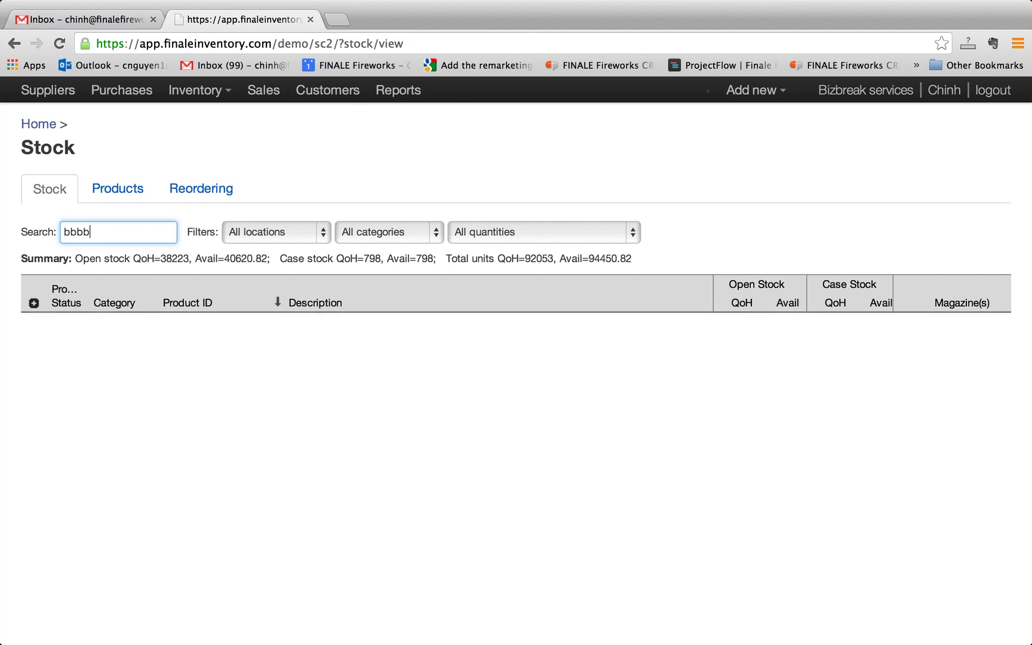
key("BackSpace")
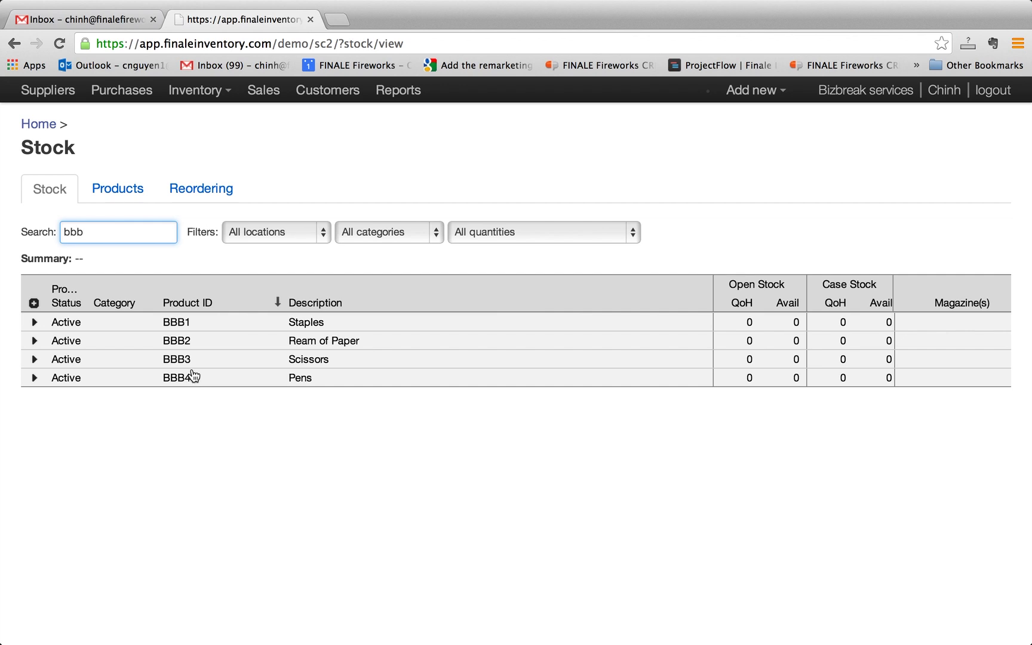
key("BackSpace")
key("BackSpace")
key("BackSpace")
type("pens")
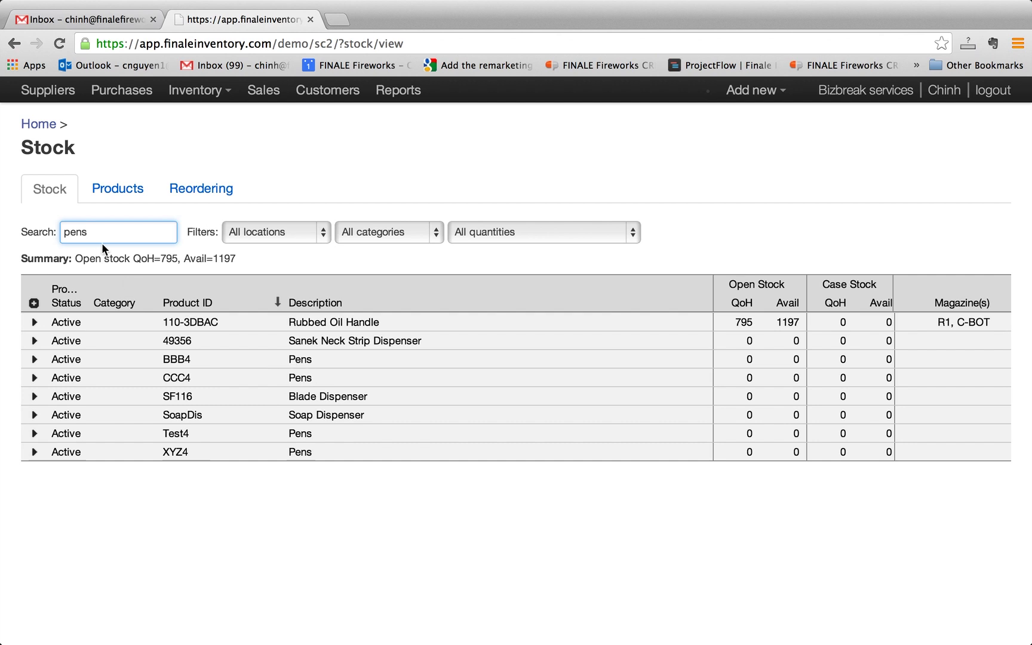
key("BackSpace")
key("BackSpace")
key("BackSpace")
key("BackSpace")
type("bbb")
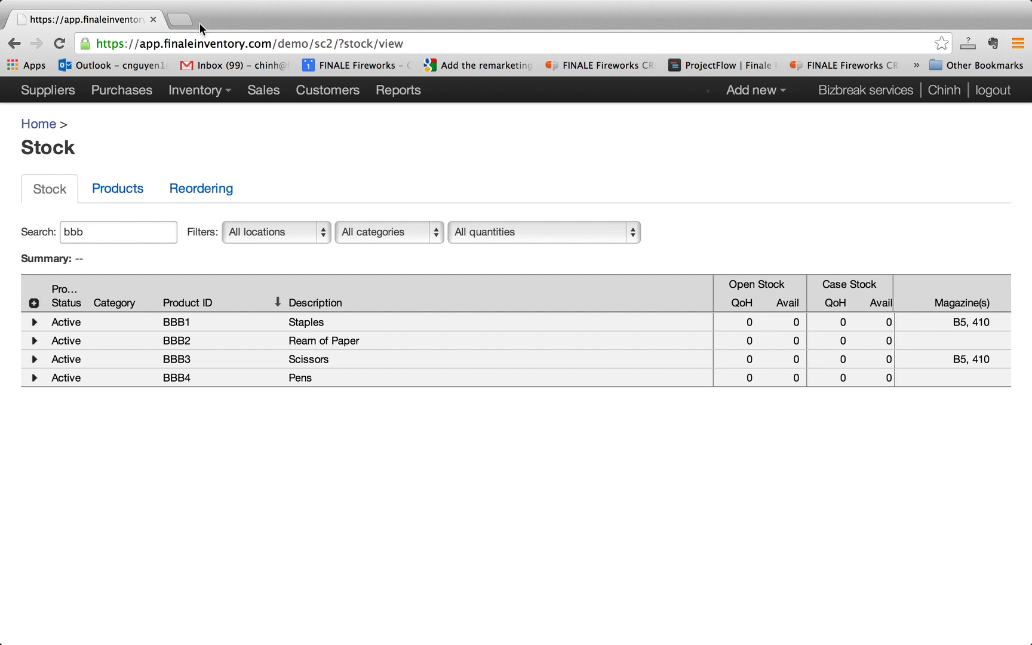
Step: Create a new purchase order with a system-generated ID and supplier Acme, Inc
left_click(43, 127)
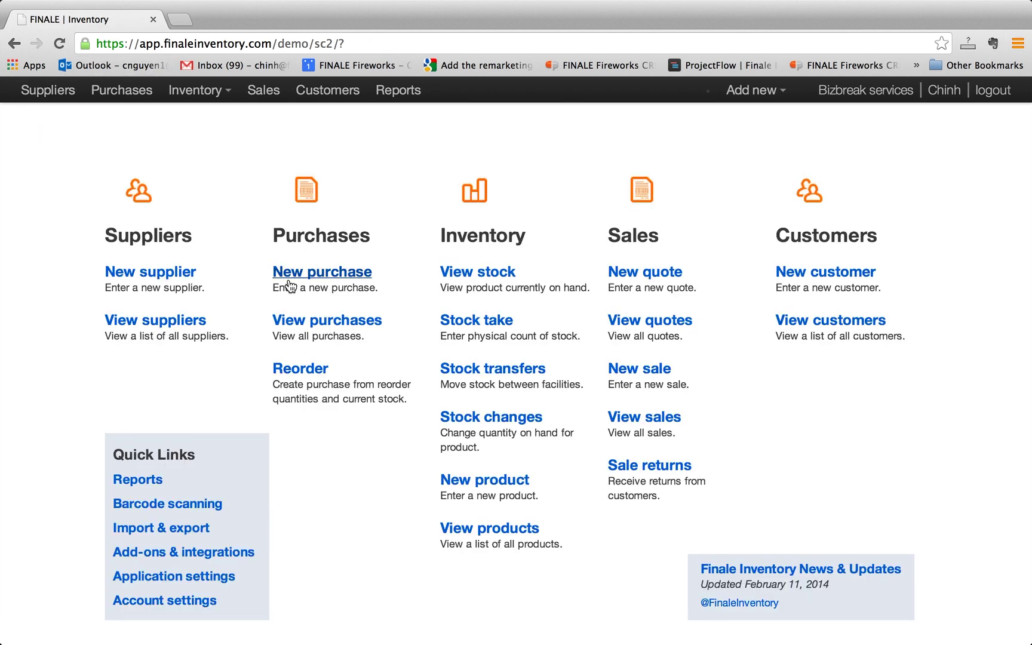
left_click(310, 274)
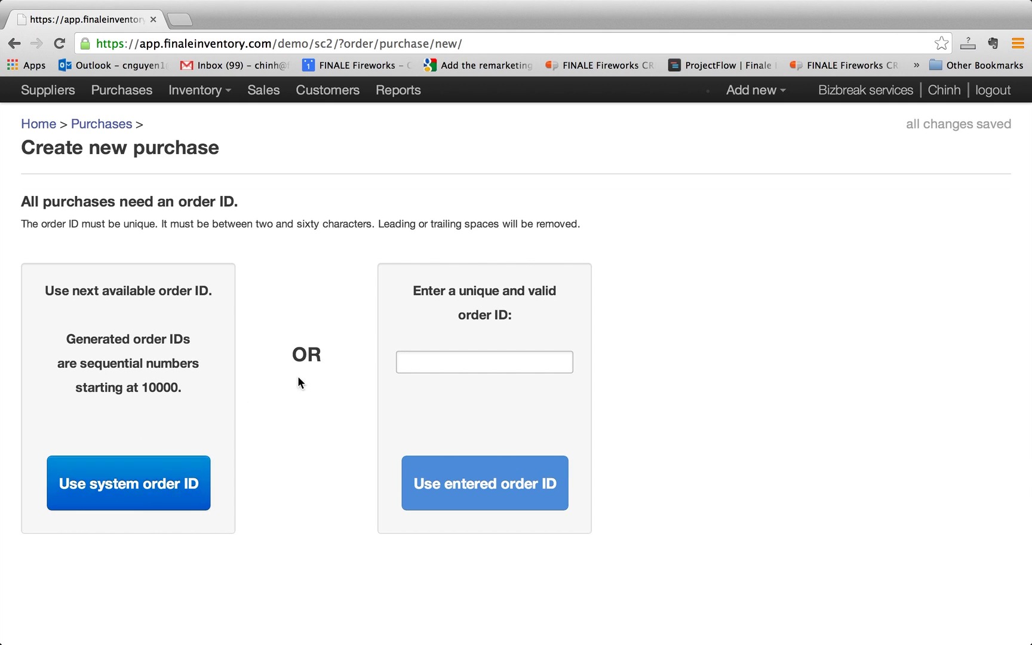
left_click(171, 490)
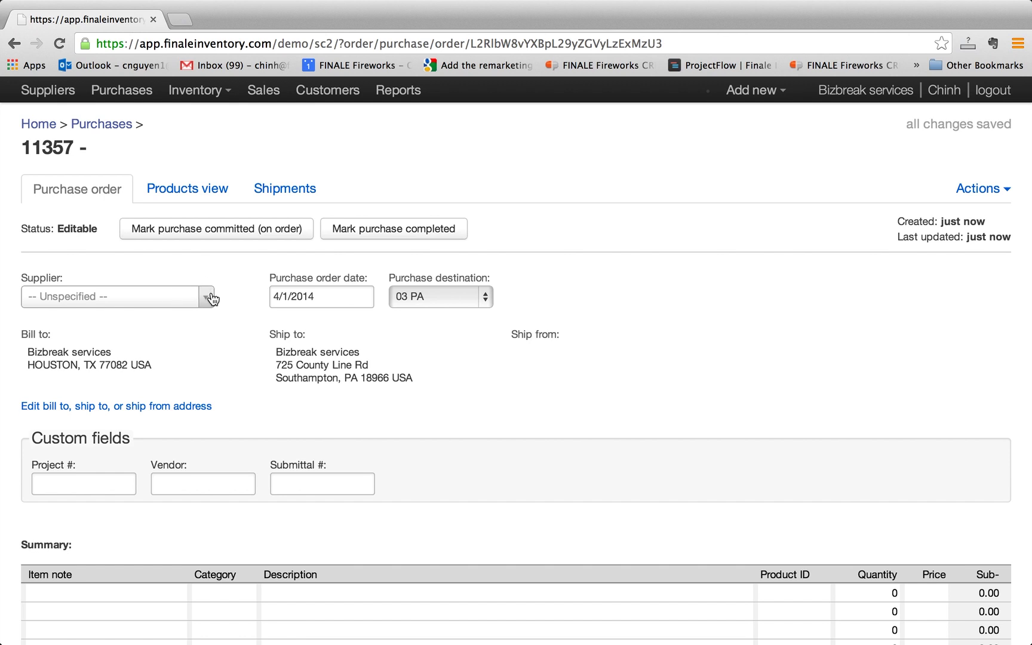
left_click(209, 297)
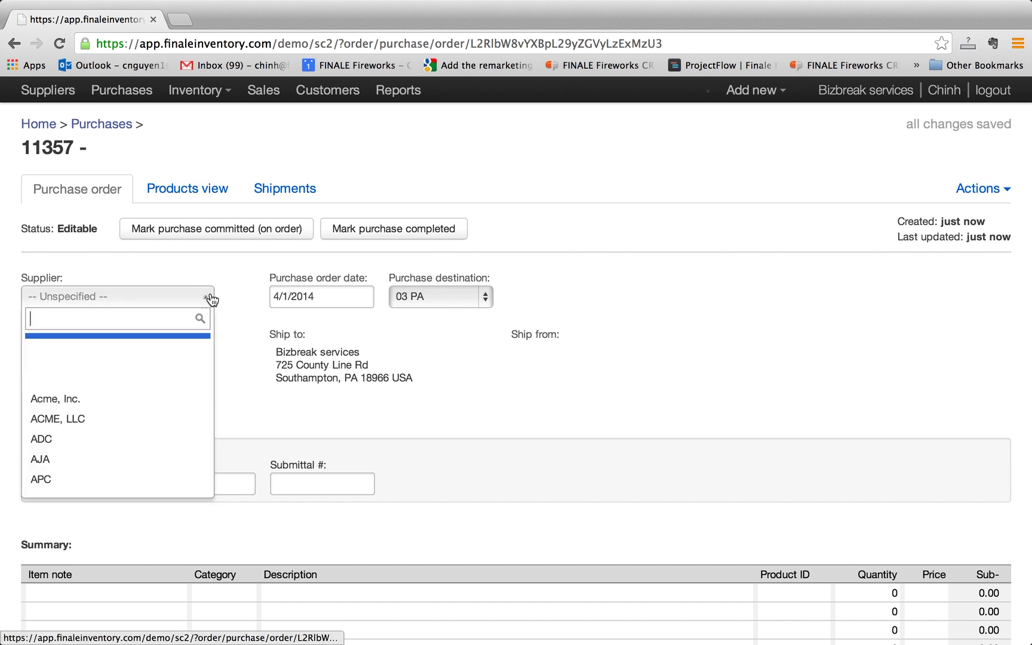
left_click(125, 400)
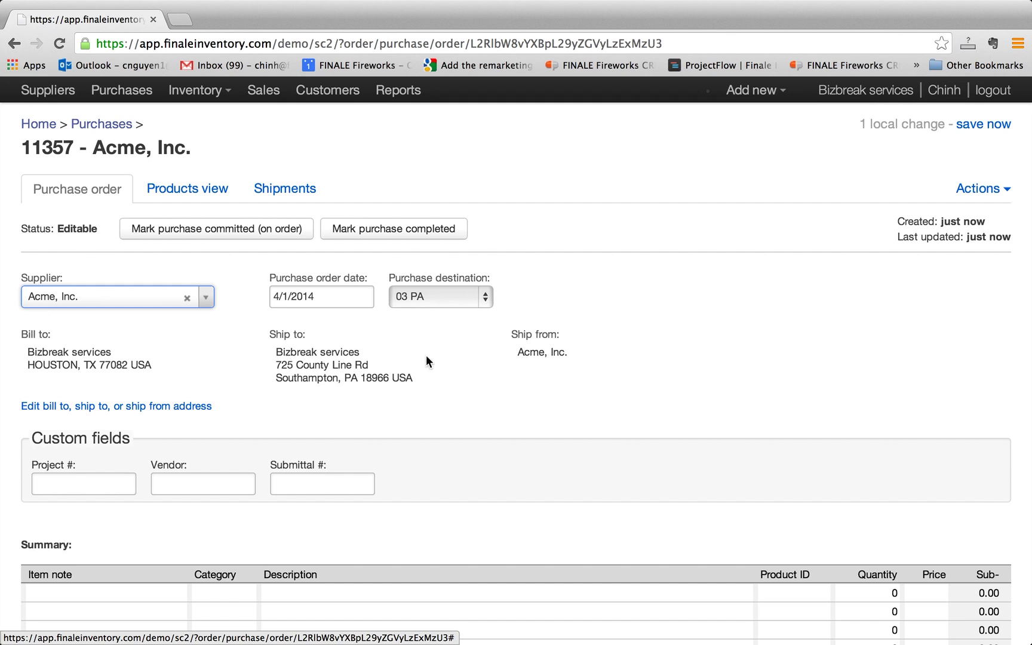
Step: Add BBB2 Ream of Paper as the first order line with quantity 5
scroll(352, 432, "down", 3)
left_click(313, 484)
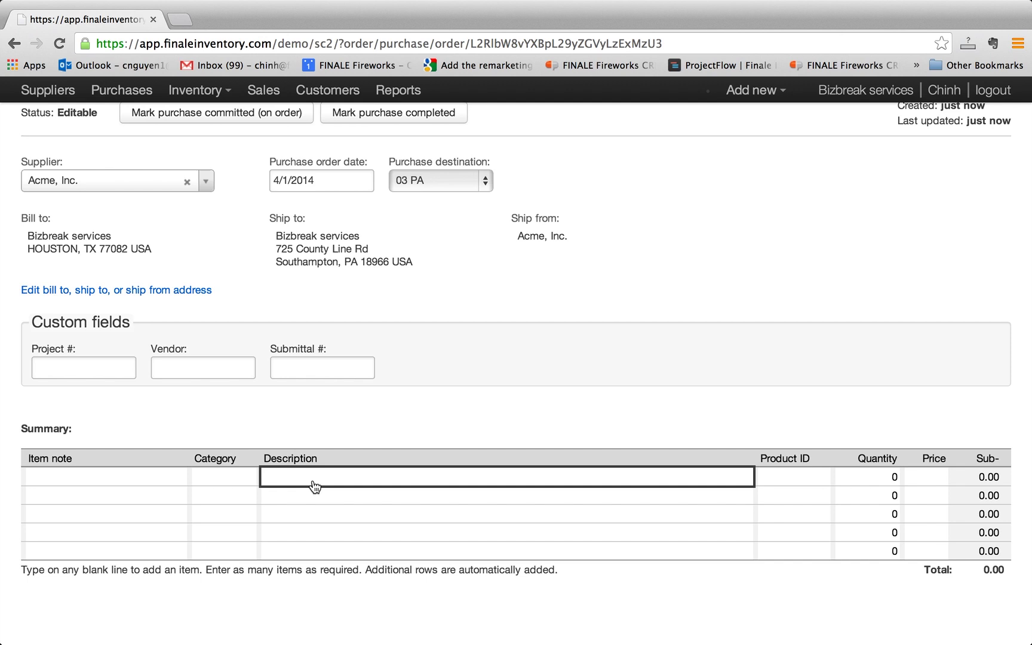
type("bbb")
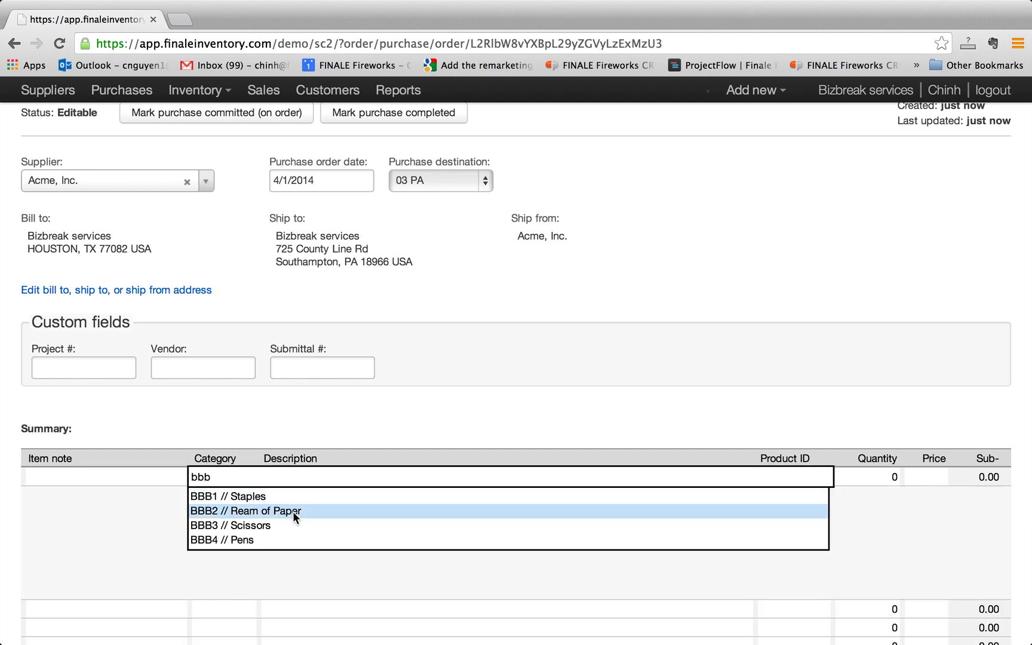
key("Return")
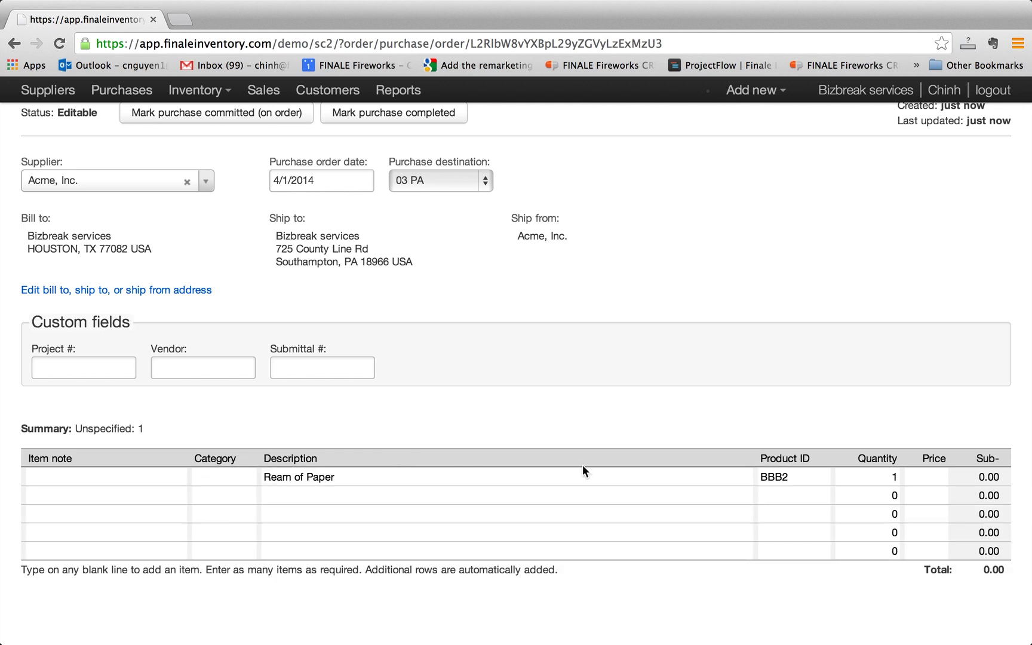
left_click(864, 484)
type("5")
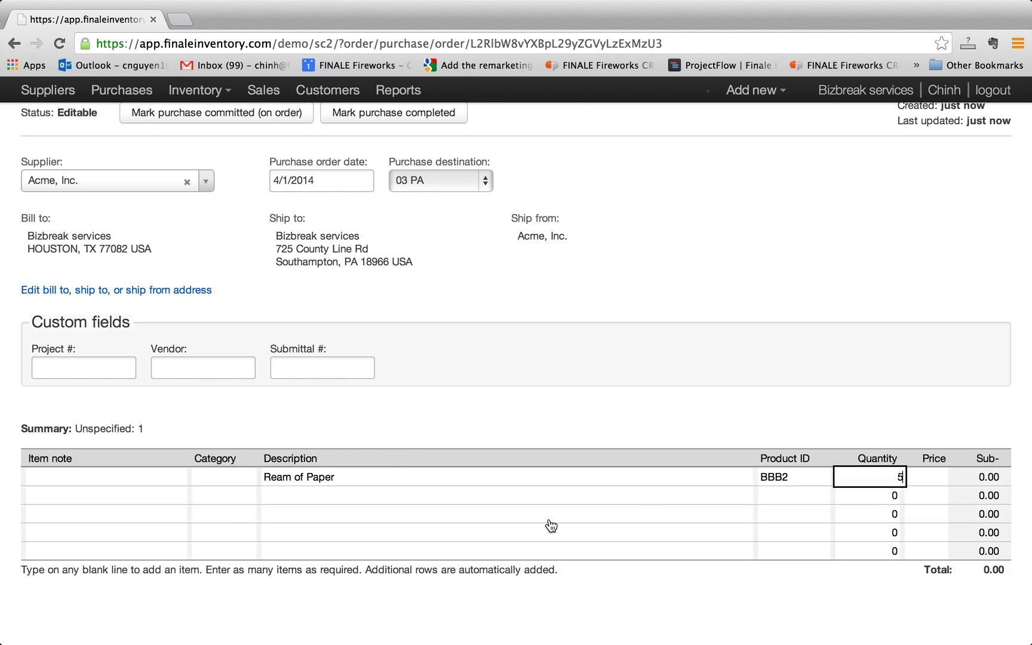
left_click(519, 500)
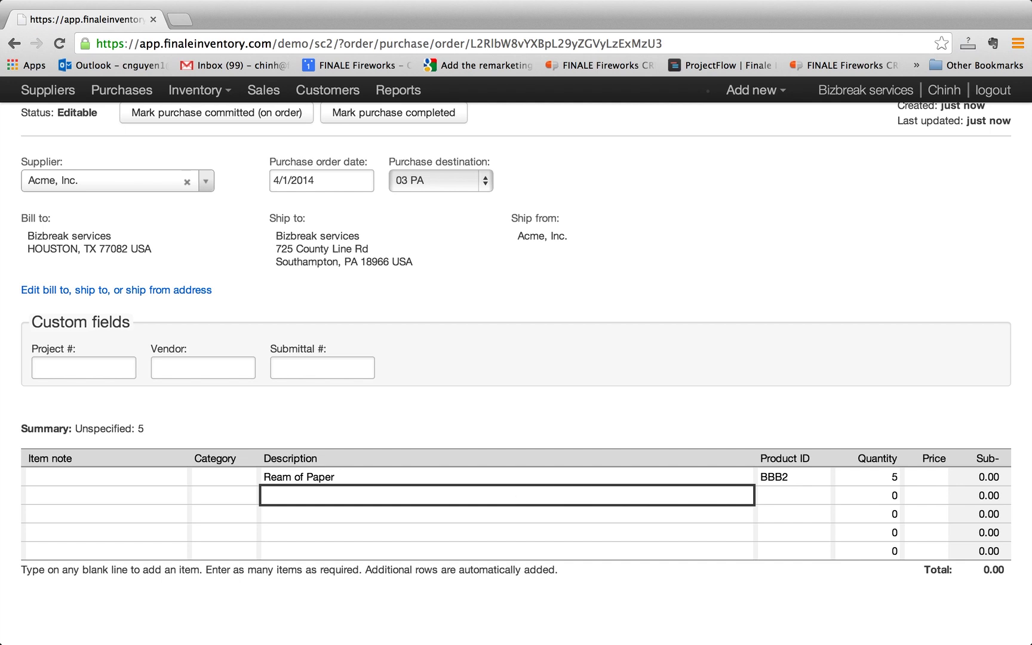
Step: Add BBB4 Pens as the second order line with quantity 10
type("pen")
key("BackSpace")
key("BackSpace")
key("BackSpace")
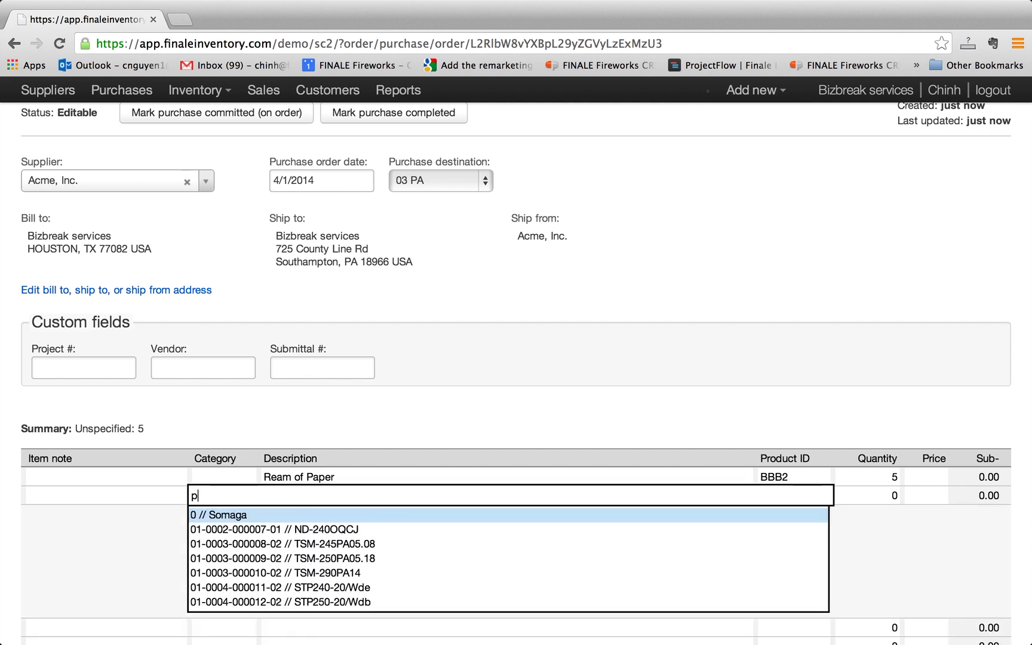
type("bbb")
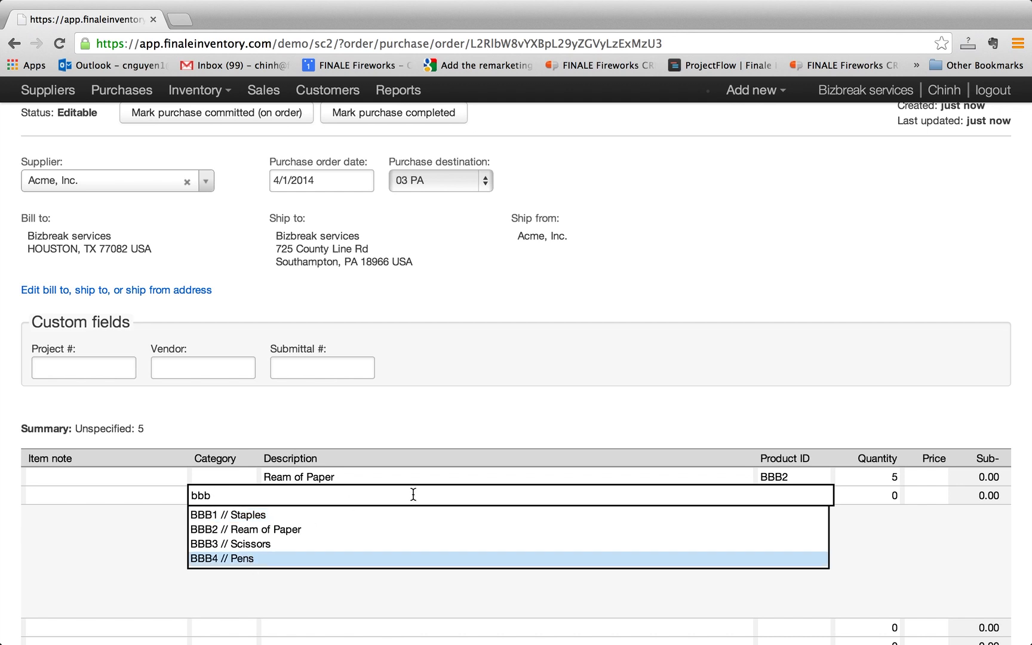
left_click(241, 560)
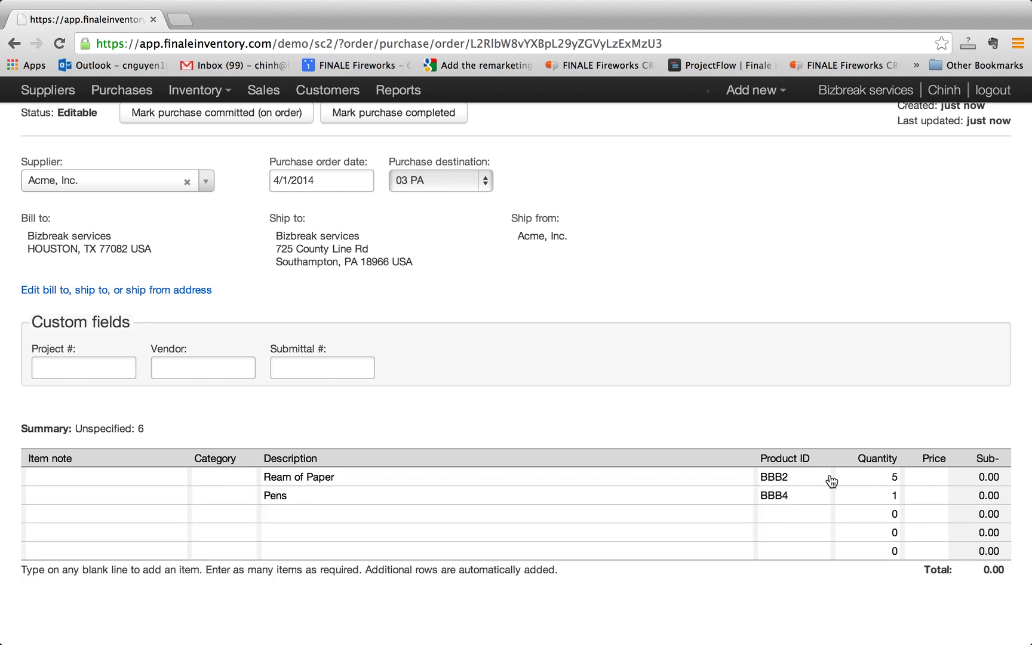
left_click(881, 498)
type("10")
key("Return")
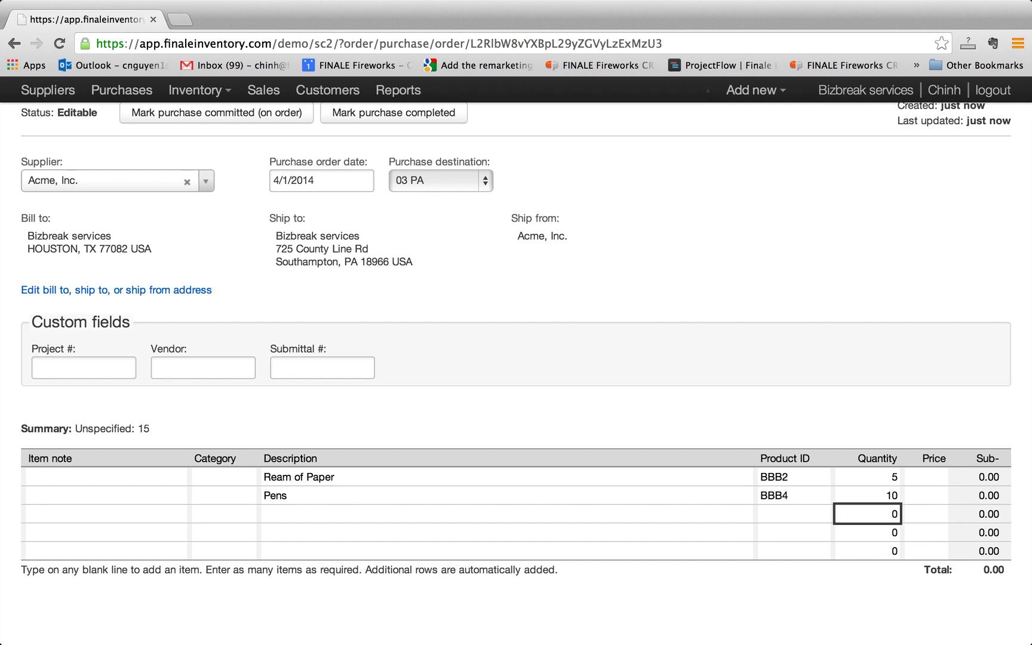
Step: Mark the Acme, Inc. purchase order committed (on order) and review its Actions menu
scroll(580, 322, "up", 2)
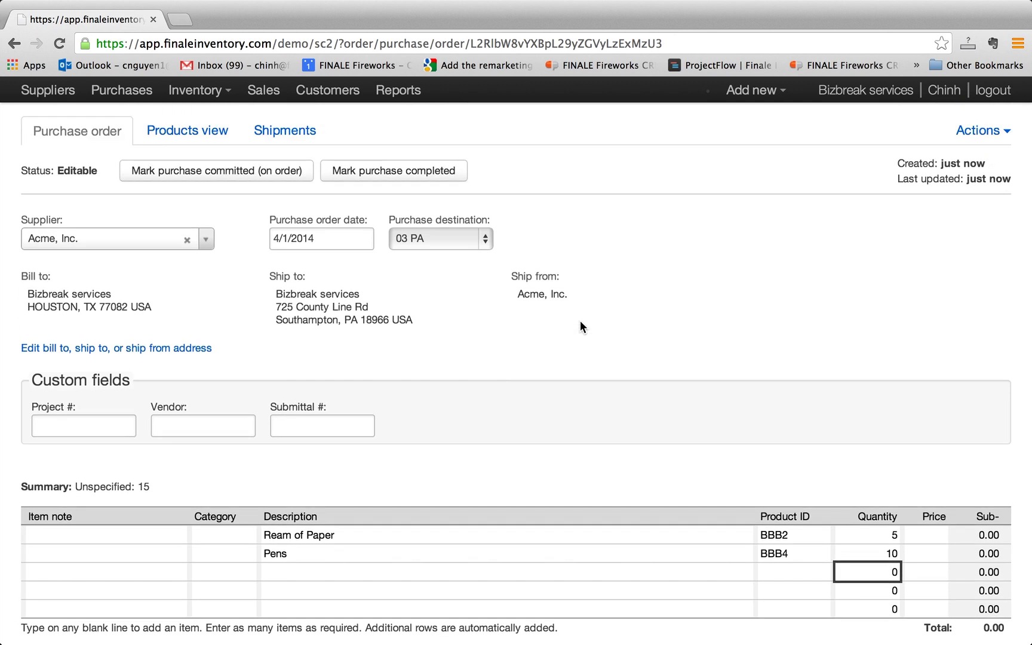
left_click(177, 173)
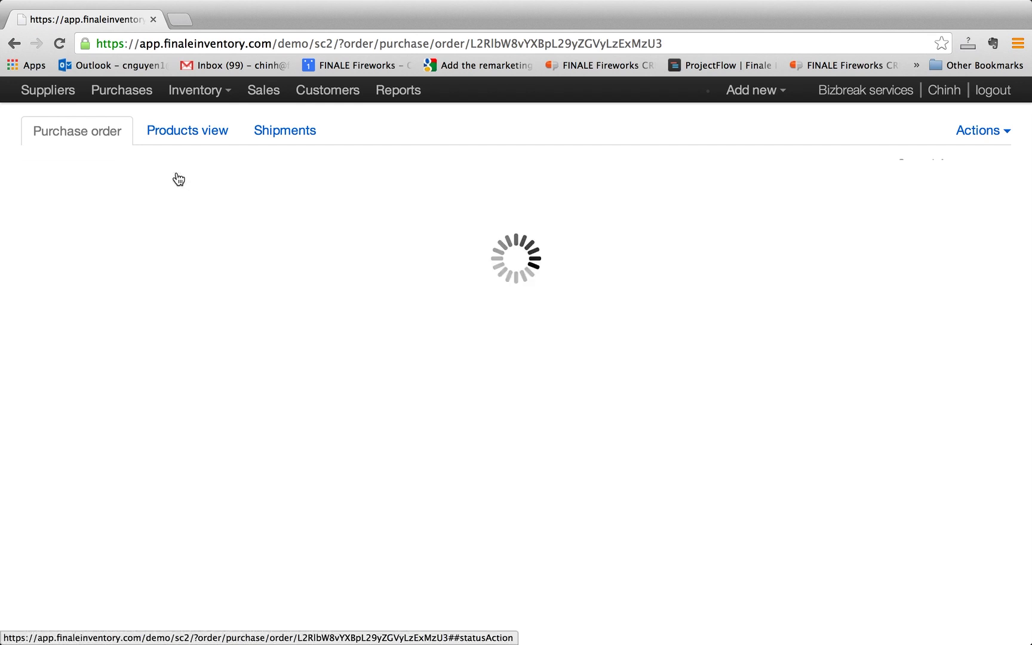
left_click(1003, 131)
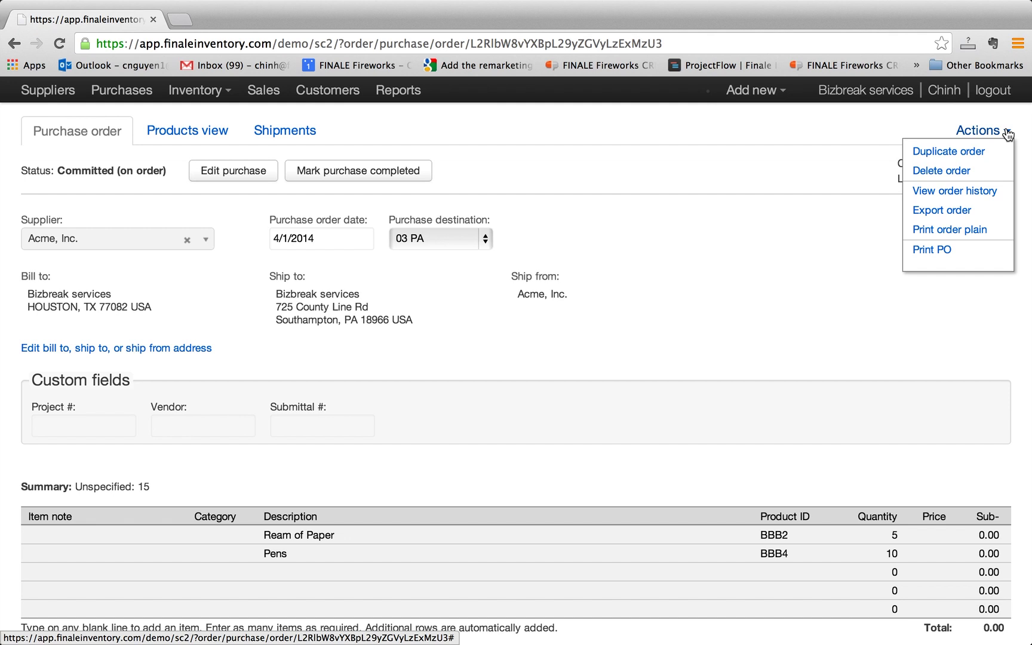
scroll(345, 201, "up", 2)
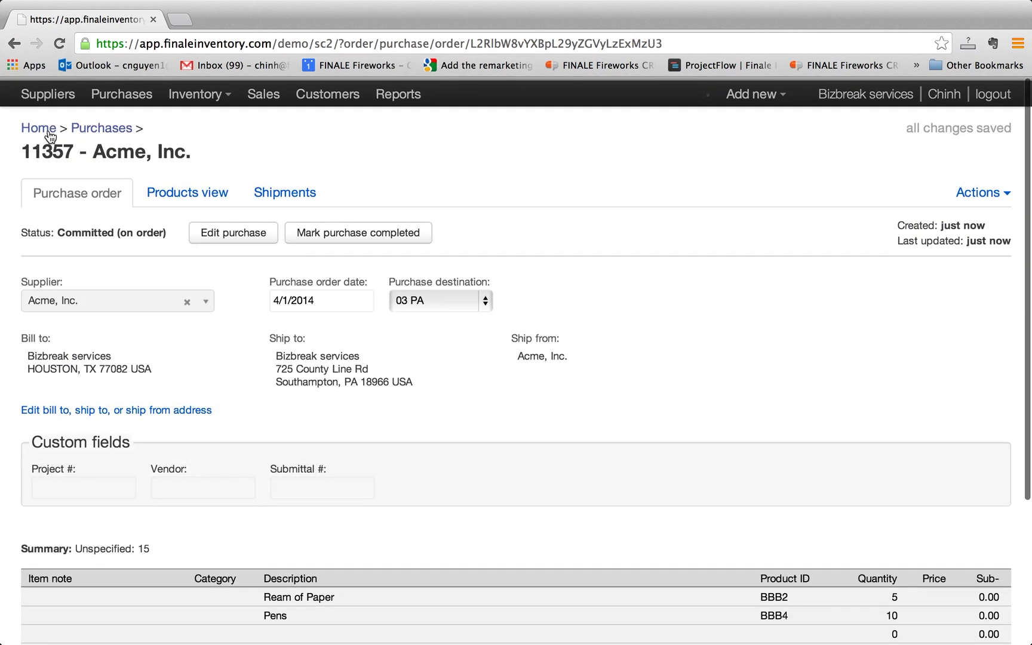
Step: View the stock list to check the BBB product quantities, then return to the dashboard
left_click(51, 133)
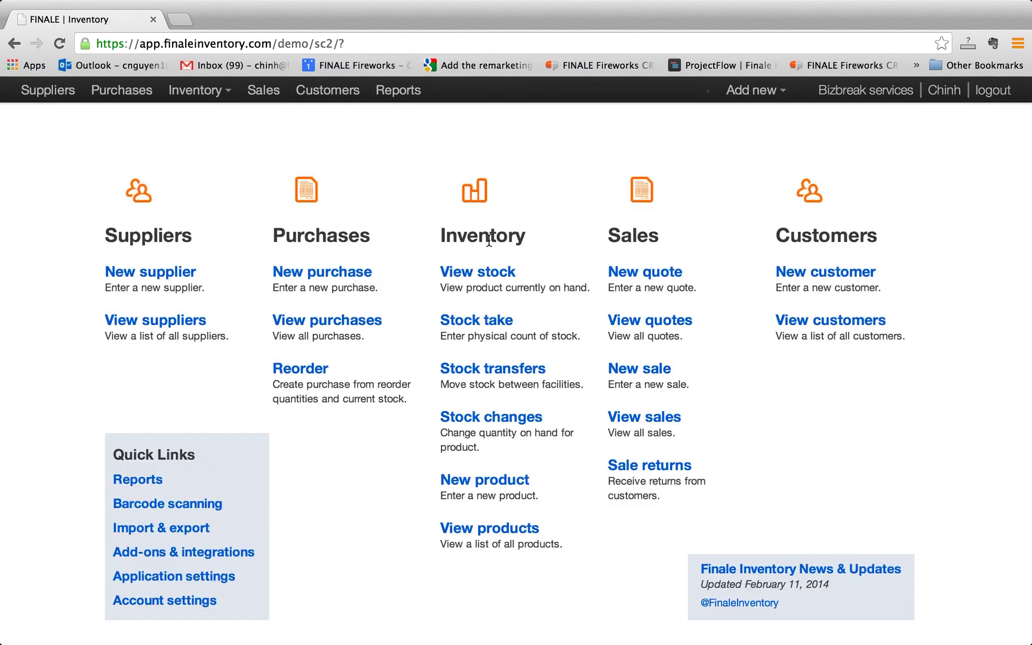
left_click(481, 276)
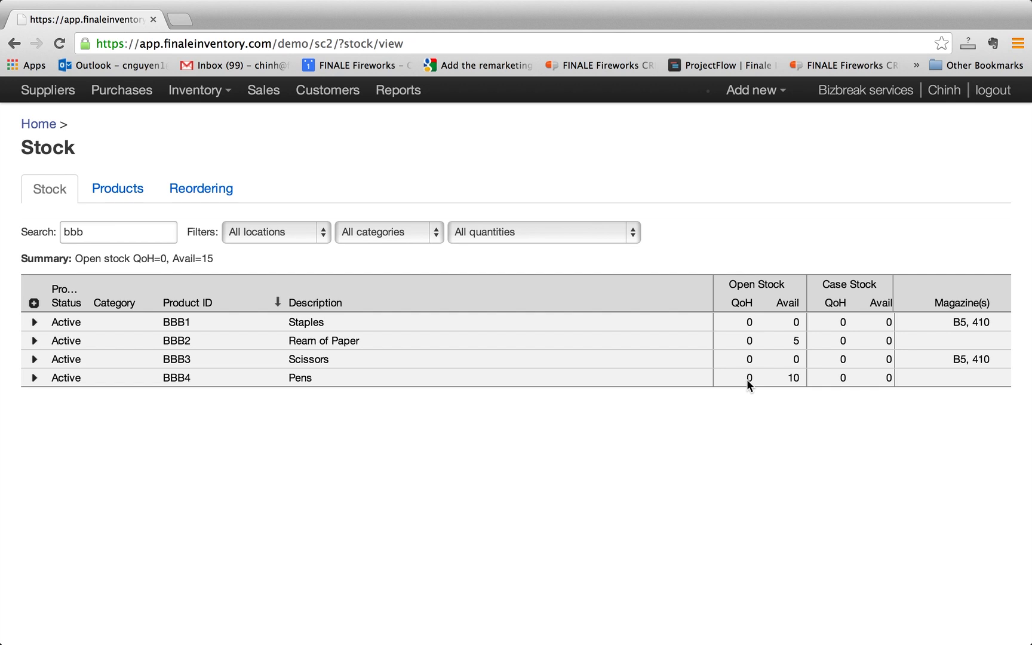
left_click(41, 126)
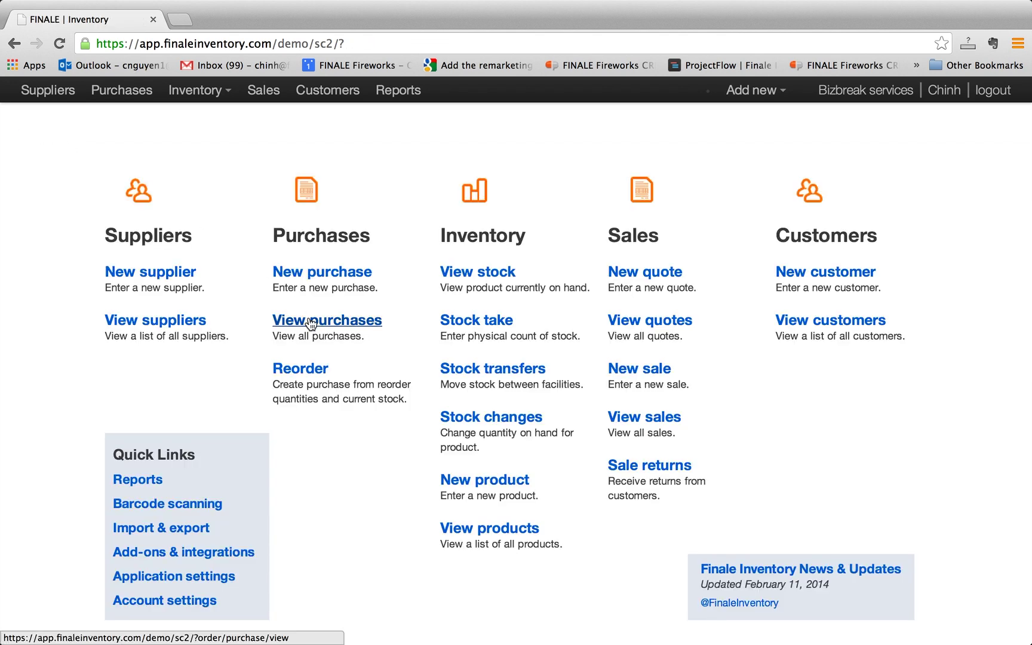
Step: Open purchase order 11357 from the purchases list and show its Shipments tab
left_click(311, 323)
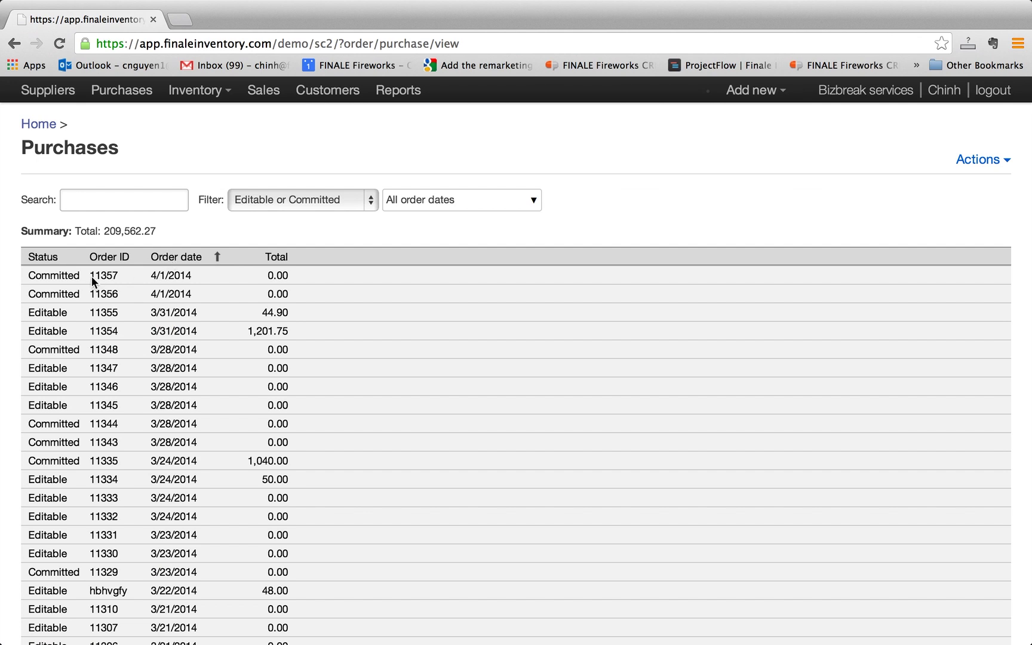
left_click(71, 274)
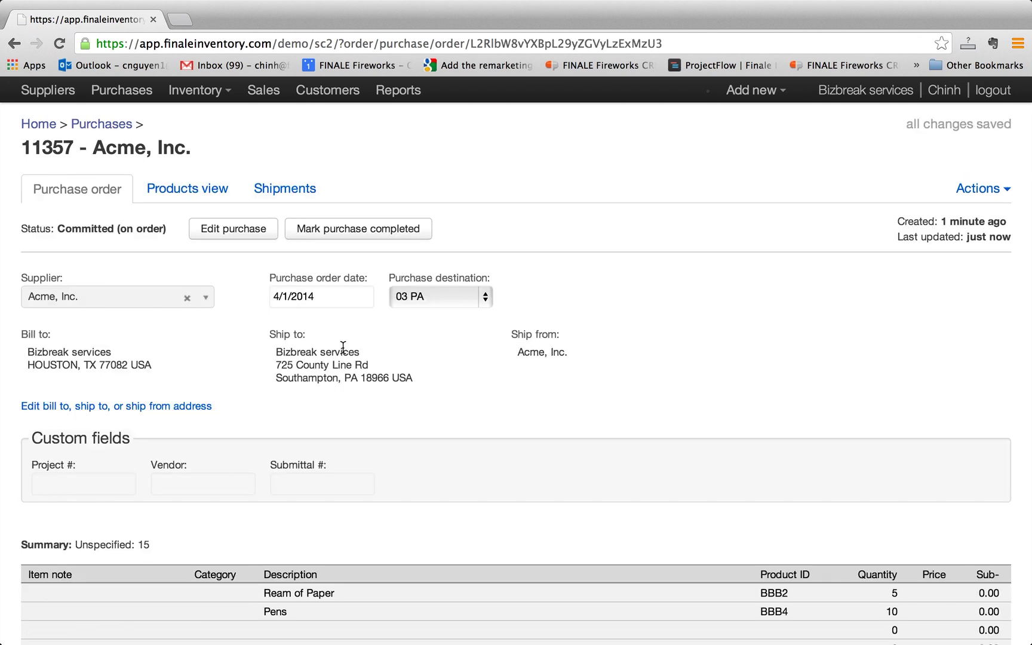
left_click(284, 190)
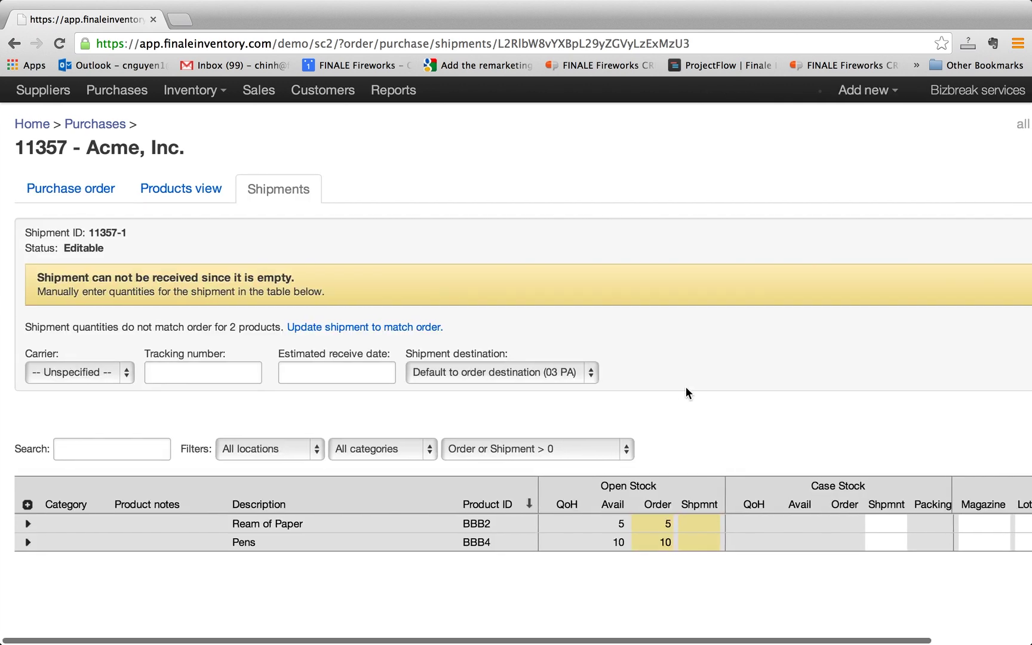
scroll(685, 393, "right", 3)
scroll(685, 393, "down", 1)
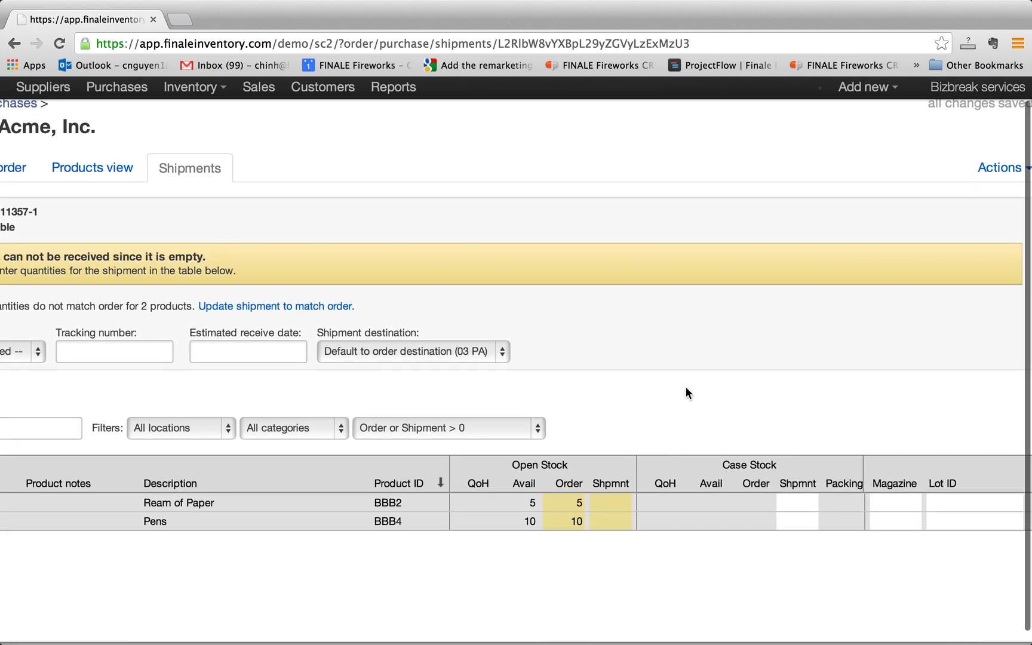
scroll(599, 426, "left", 1)
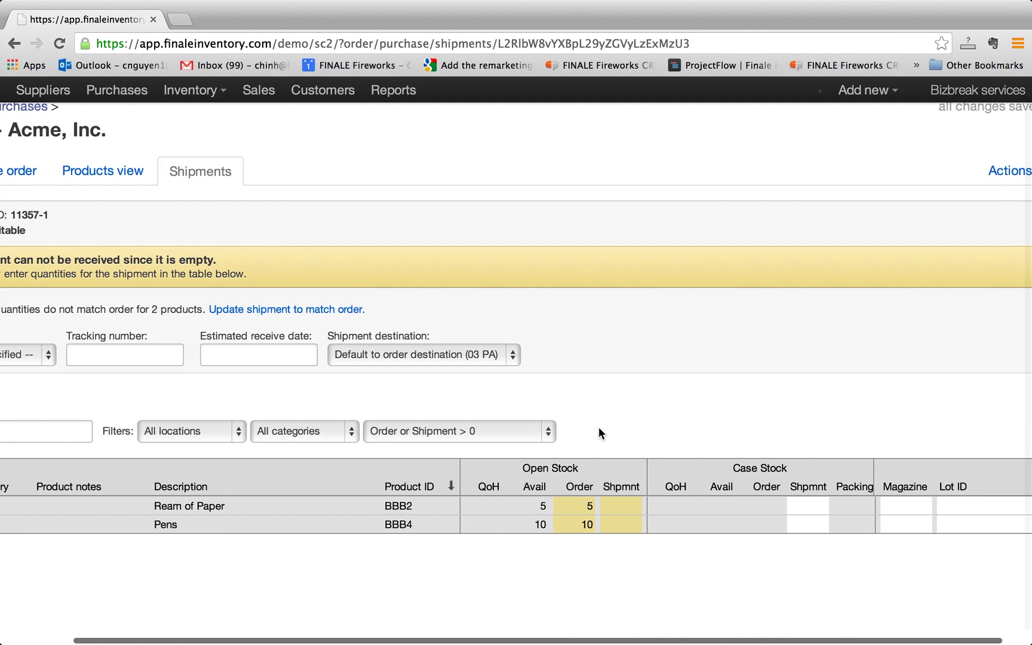
Step: Enter shipment quantities of 5 for Ream of Paper and 10 for Pens
left_click(624, 515)
type("5")
left_click(623, 530)
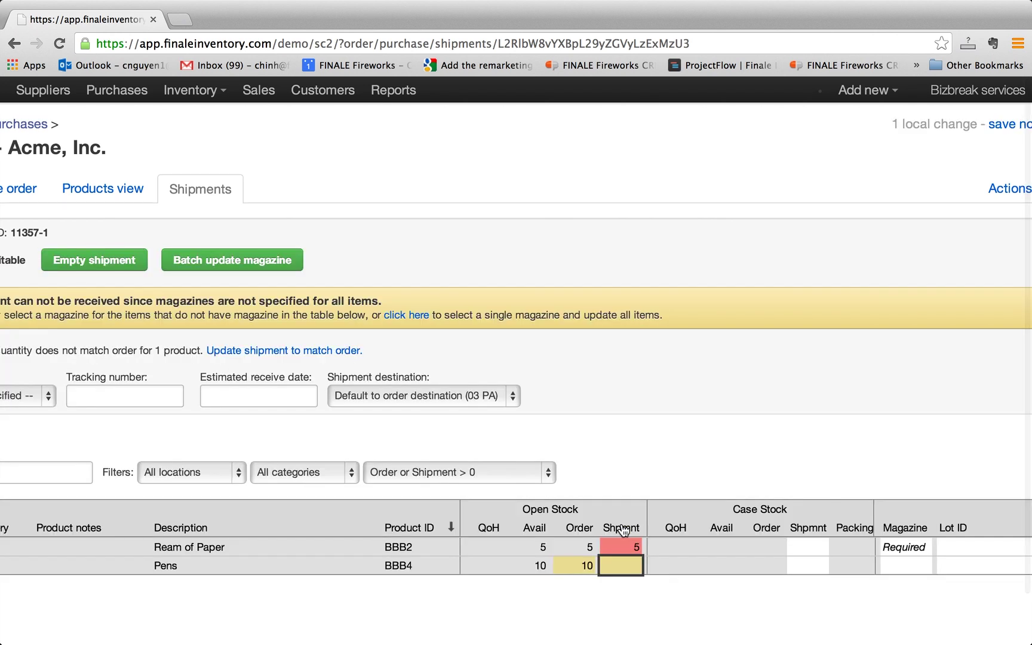
type("10")
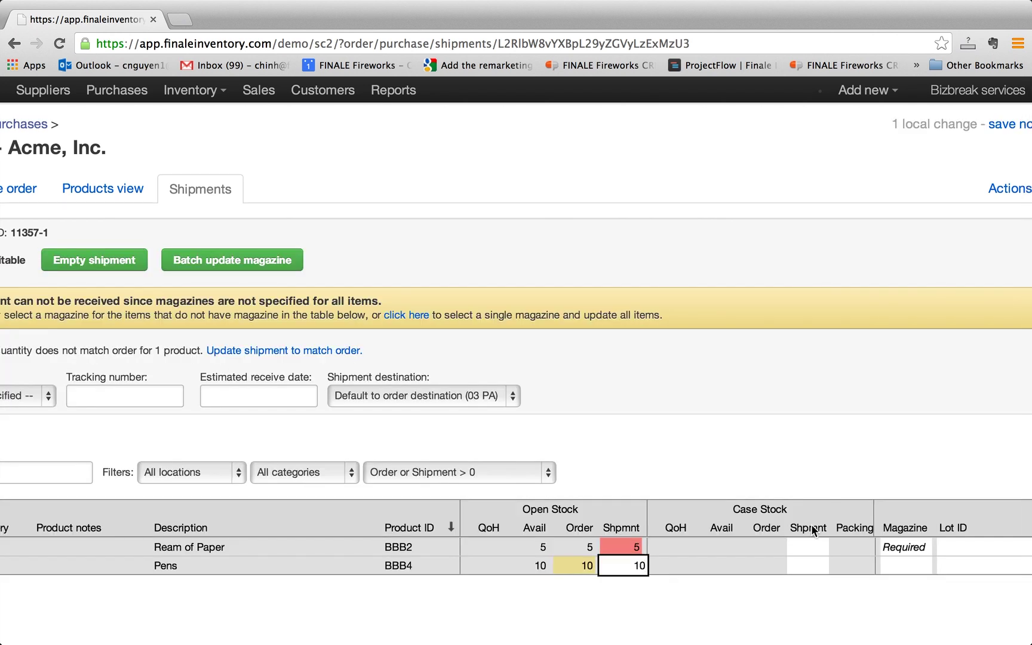
left_click(894, 554)
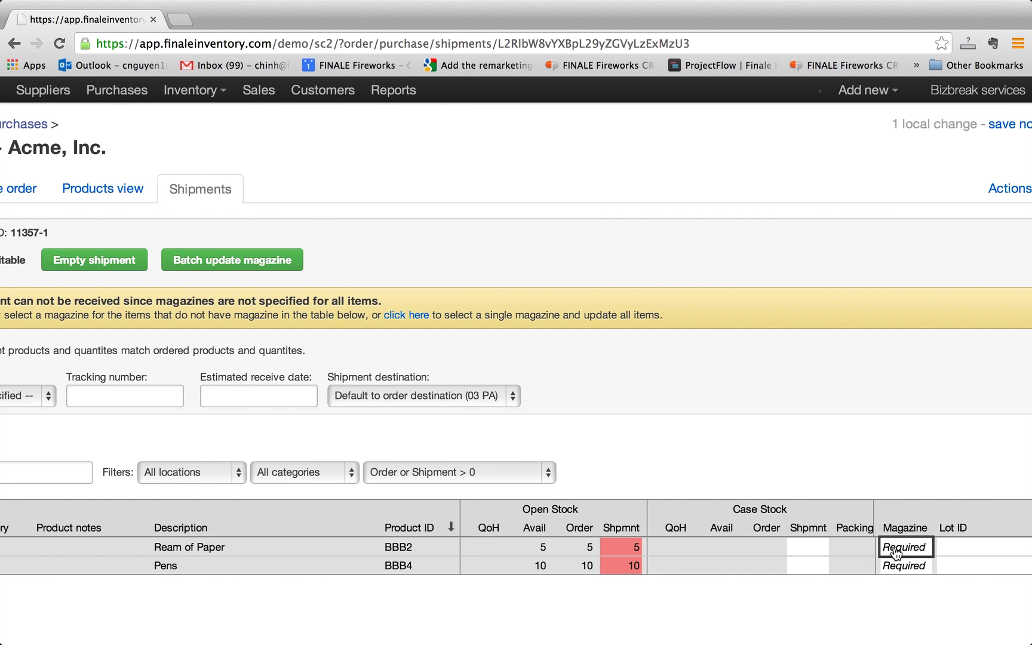
Step: Set magazine B5 for both the Ream of Paper and Pens lines
type("b")
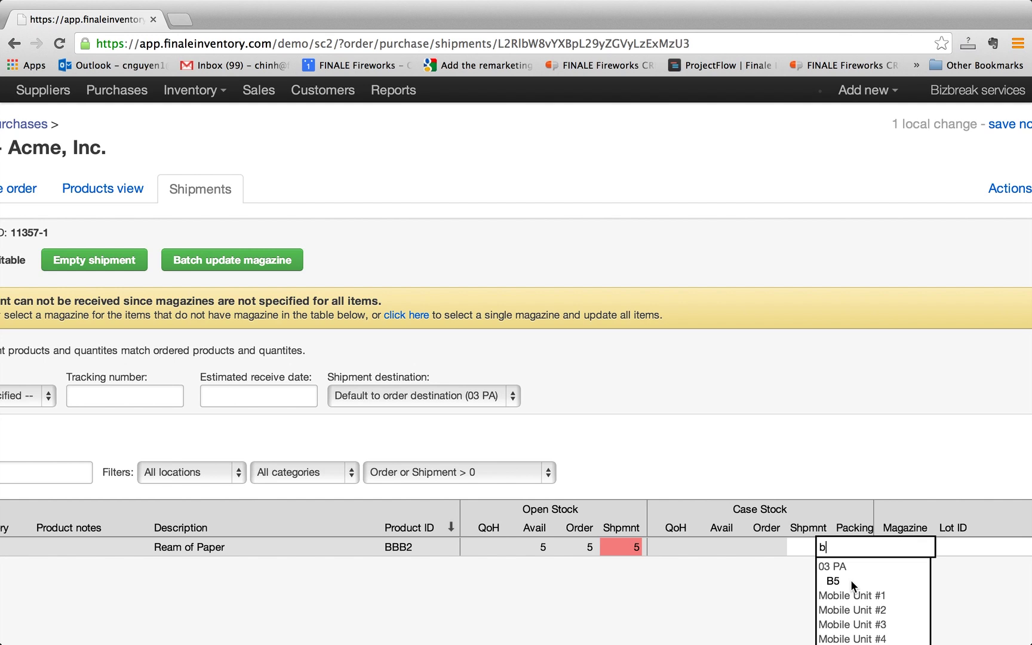
key("BackSpace")
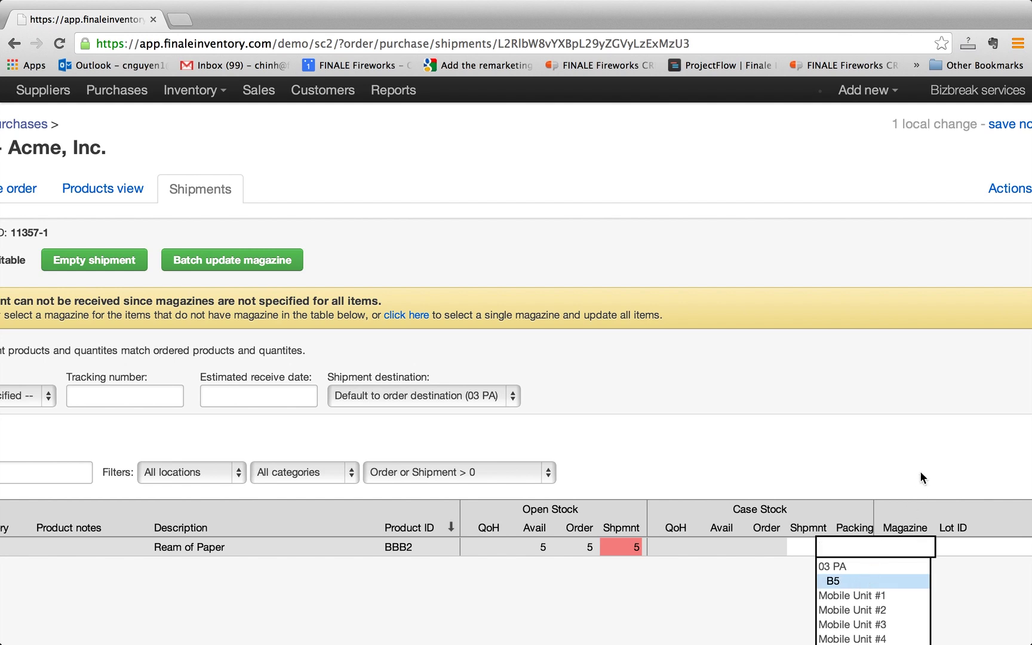
key("Return")
left_click(898, 570)
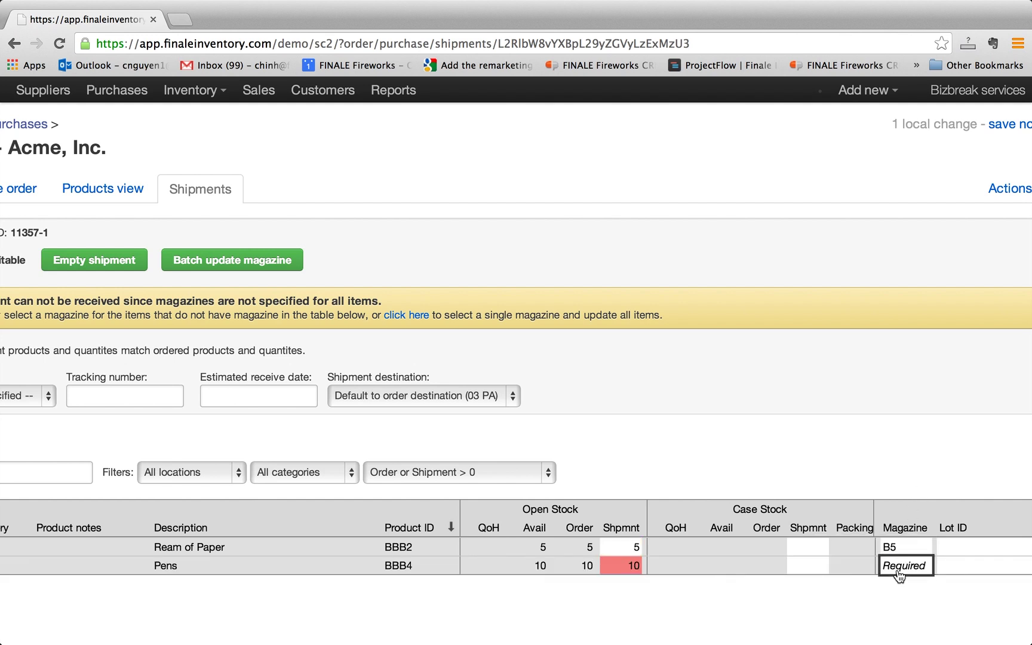
left_click(898, 570)
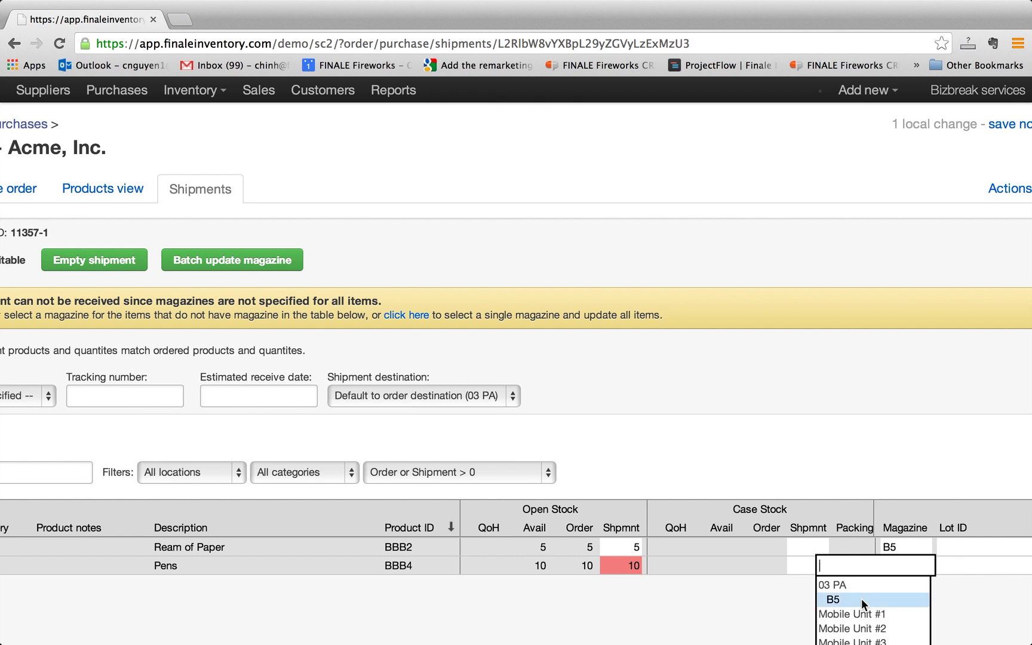
key("Return")
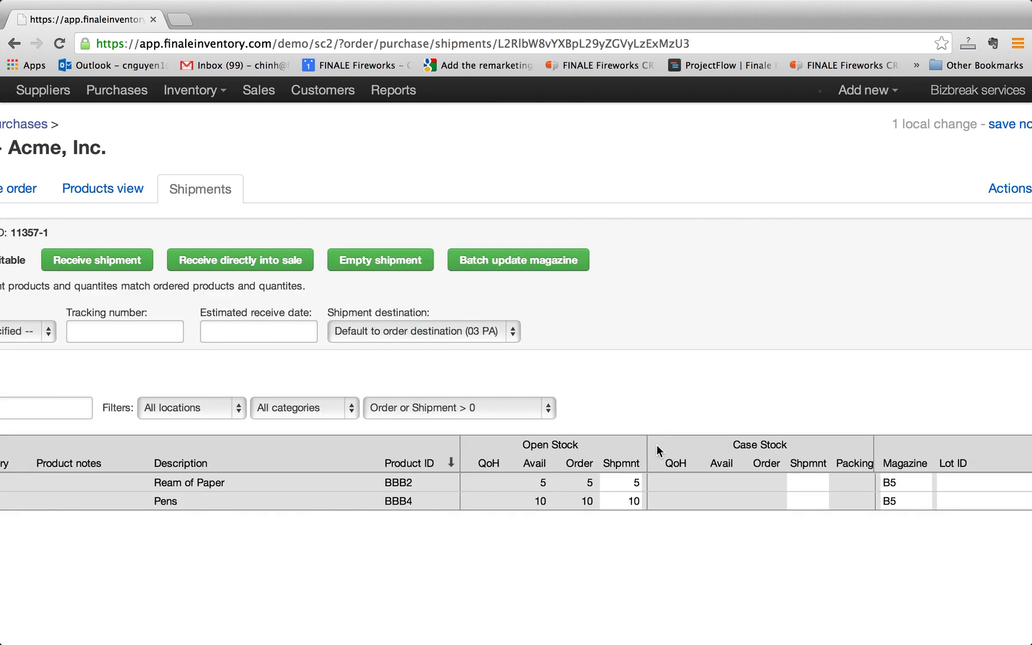
Step: Receive and confirm shipment 11357-1 dated 4/1/2014, then return to the dashboard
scroll(508, 416, "left", 3)
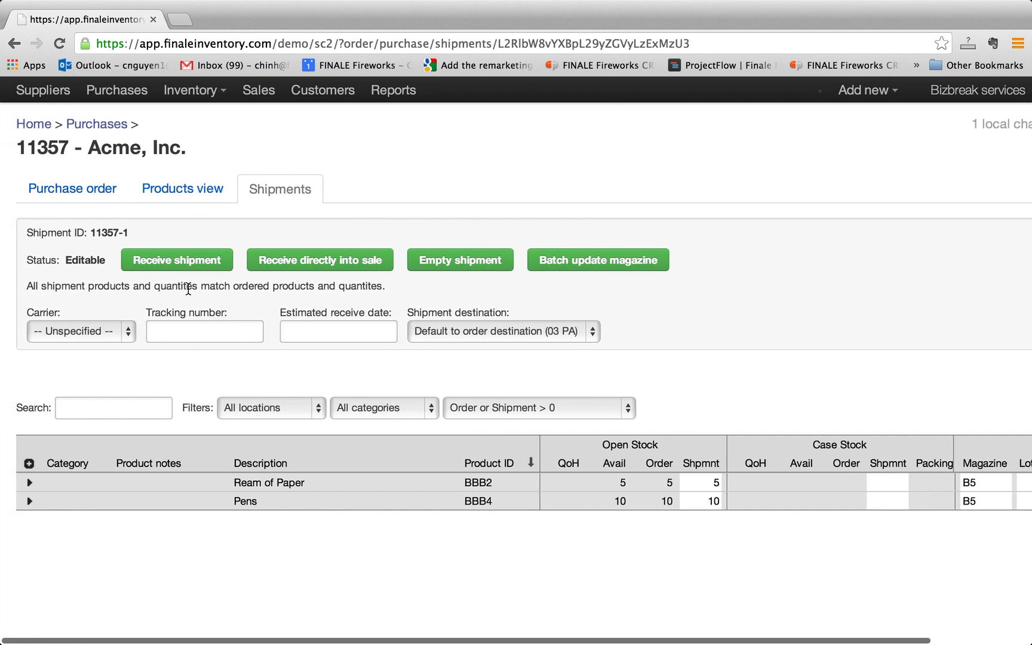
left_click(188, 263)
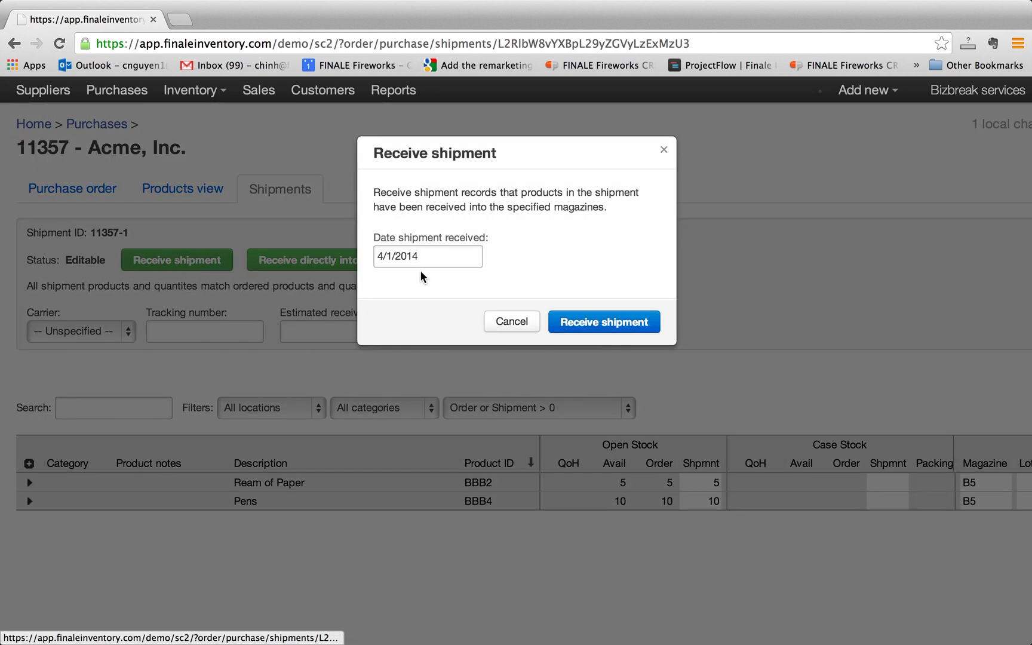
left_click(588, 322)
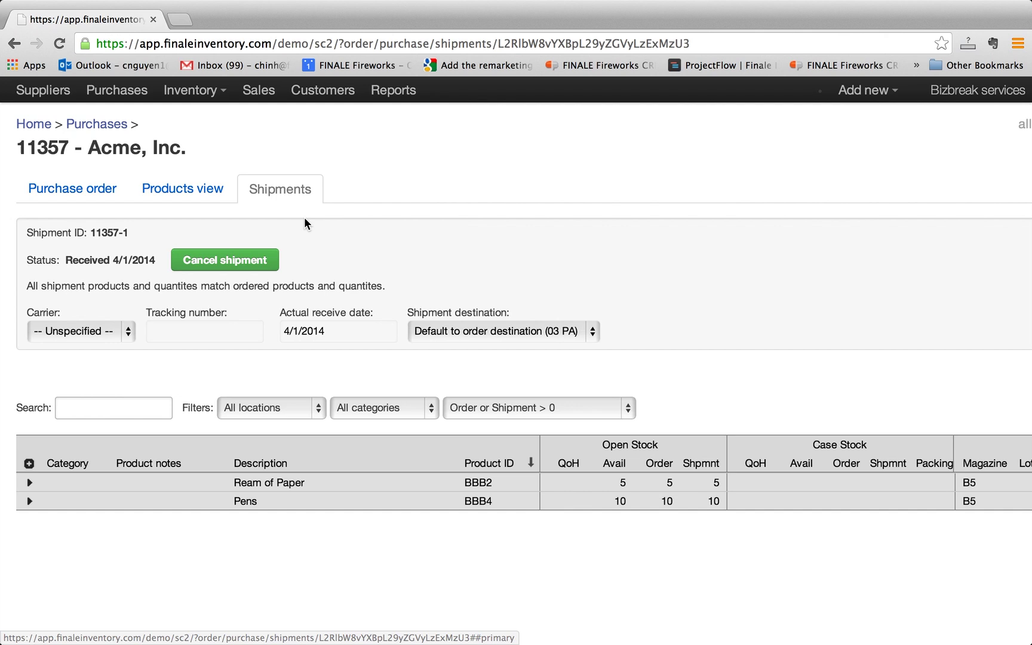
left_click(35, 126)
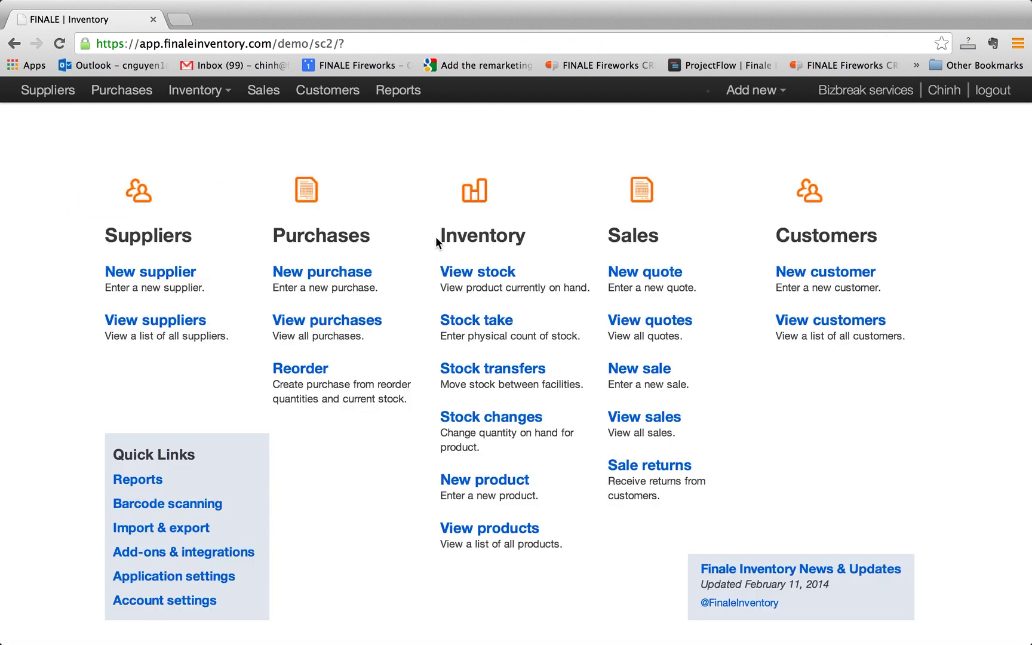
Step: Open View stock to see Ream of Paper 5 and Pens 10 on hand in B5
left_click(457, 273)
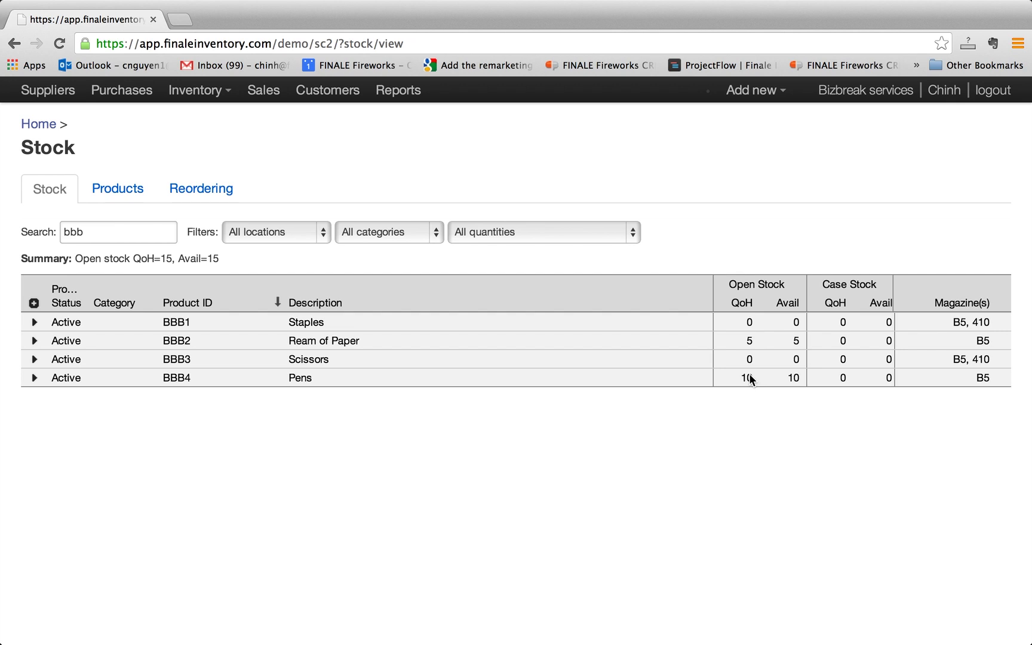
Step: Leave the Stock view via the Home breadcrumb
left_click(46, 125)
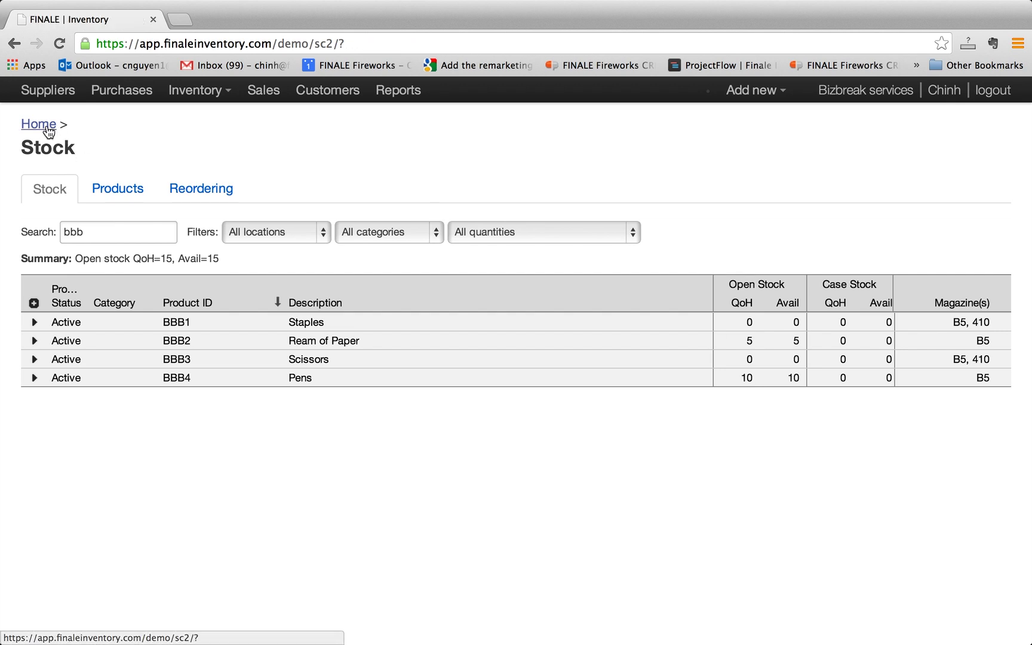